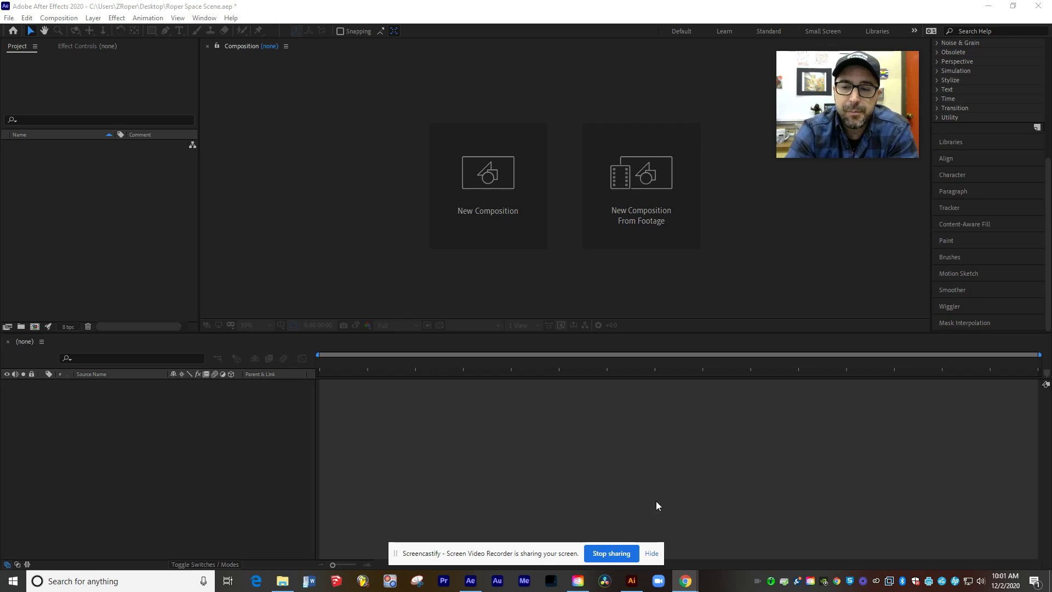
Step: Review the Space Orbit assignment handout on the Google Classroom class page
mouse_move(683, 582)
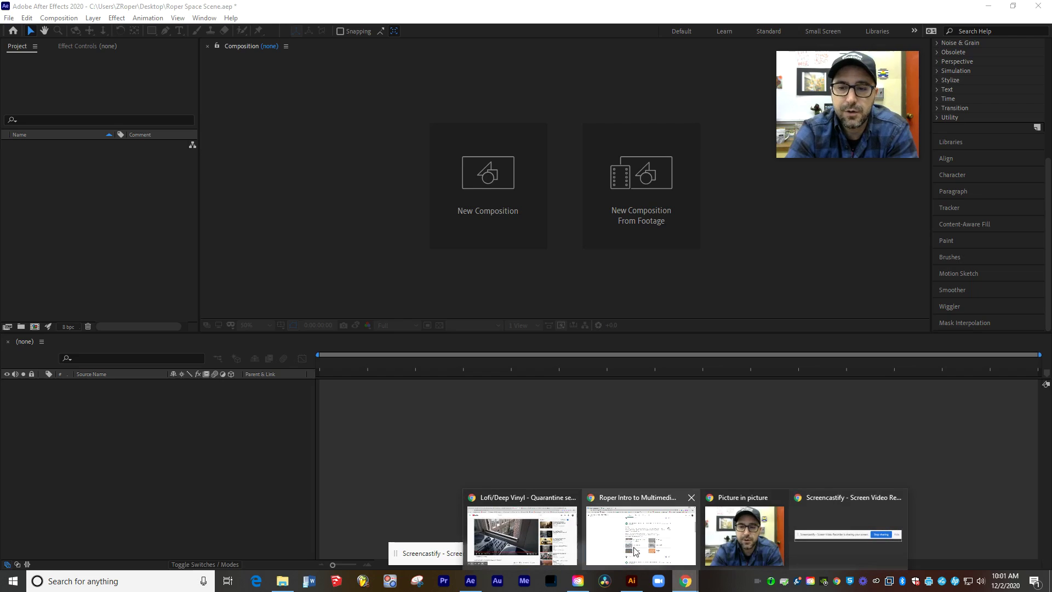
click(637, 549)
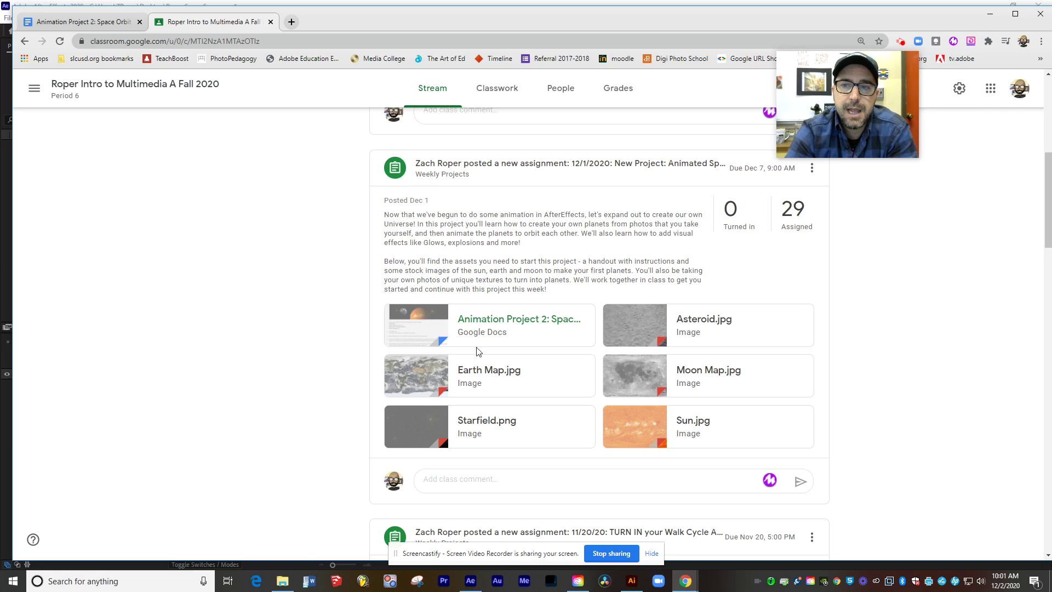
click(106, 23)
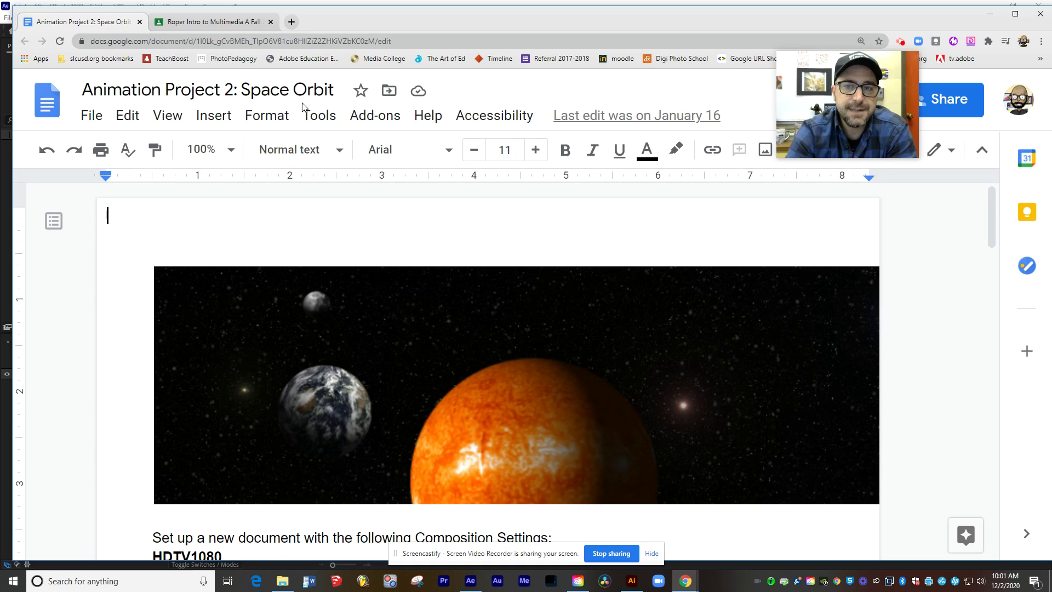
scroll(561, 283, down, 3)
scroll(561, 283, down, 12)
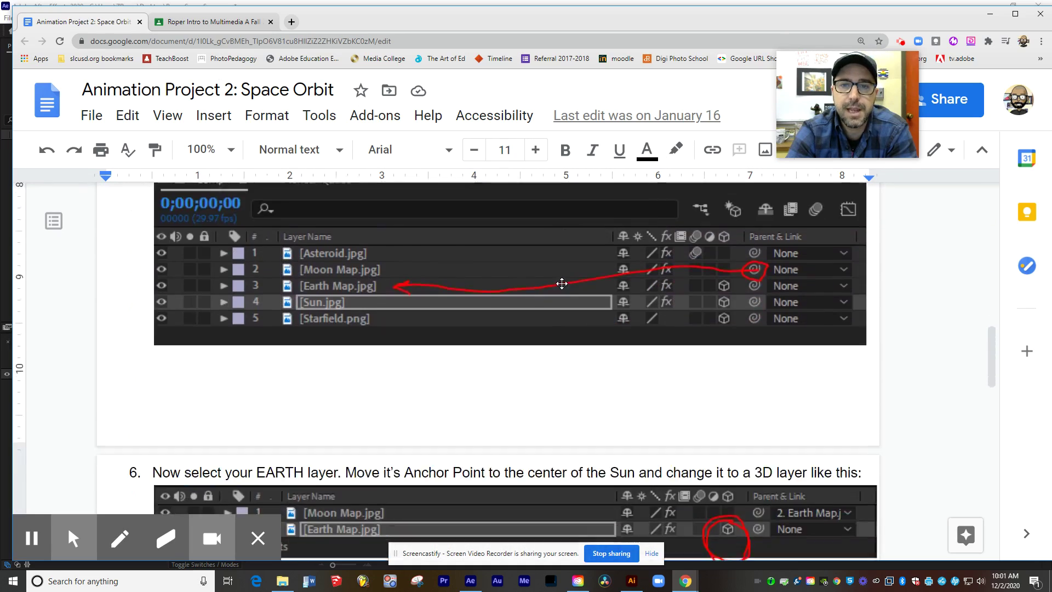
scroll(562, 284, down, 7)
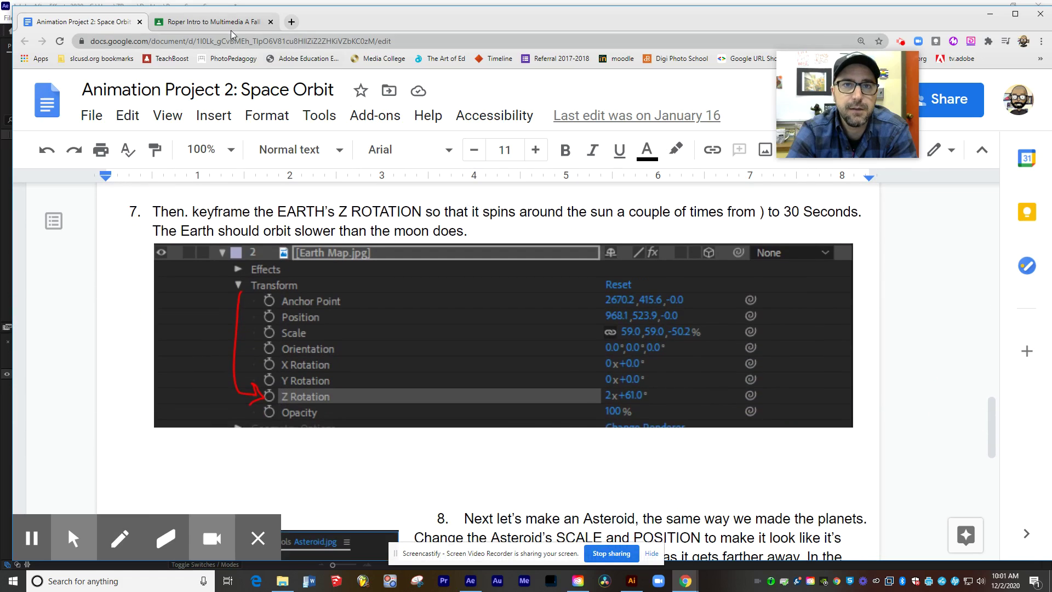
click(231, 31)
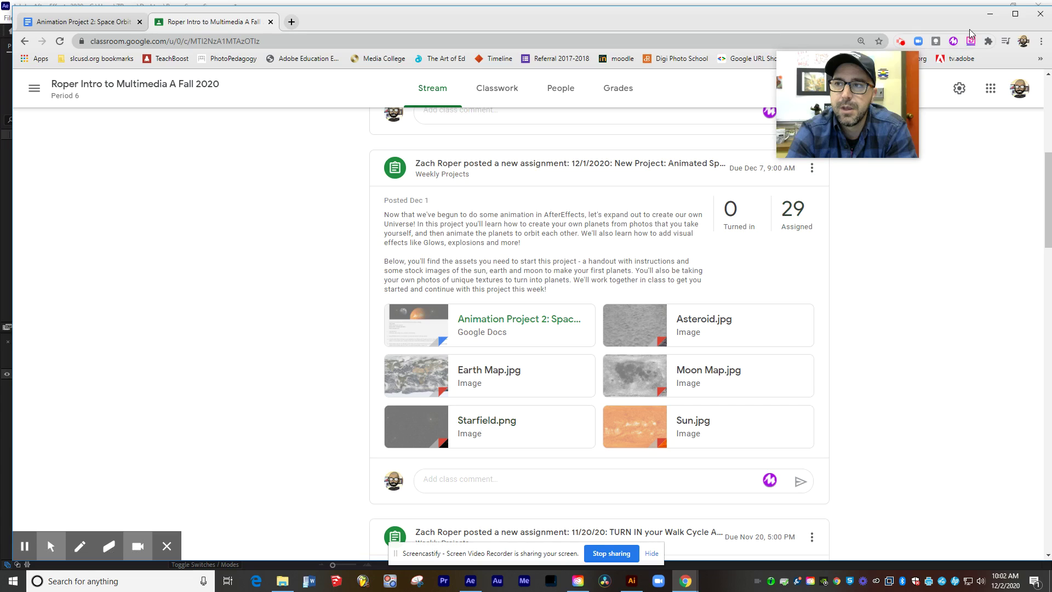
Step: Return to After Effects and start a new composition from the New Composition tile
click(988, 15)
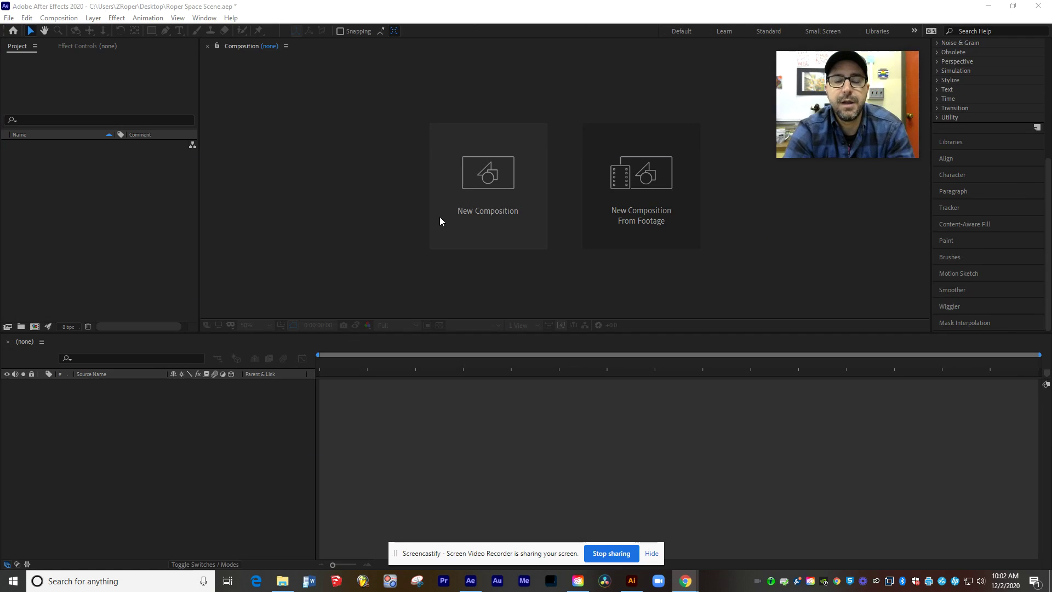
click(489, 179)
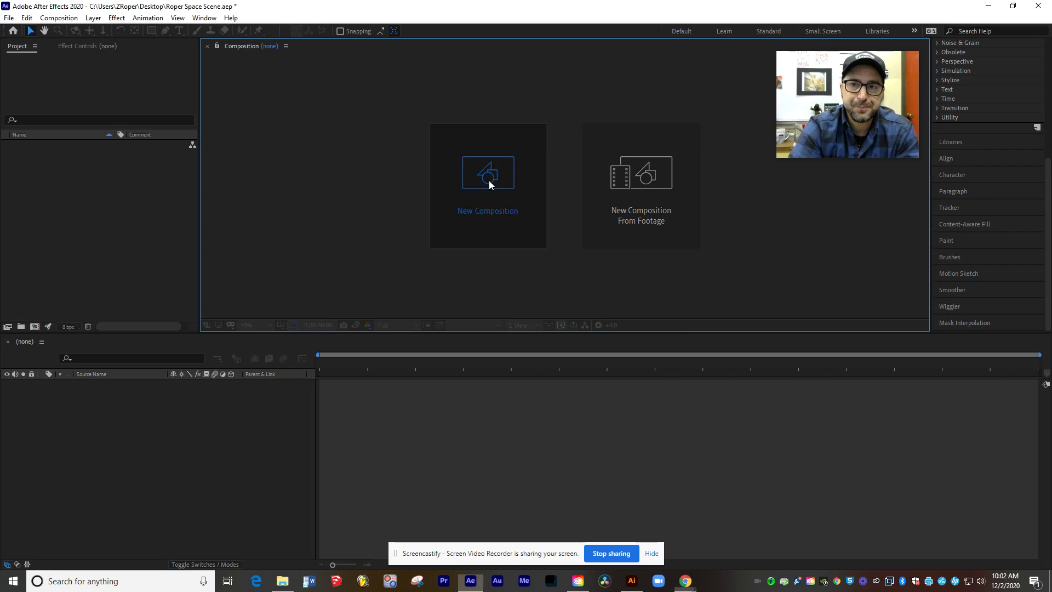
click(686, 584)
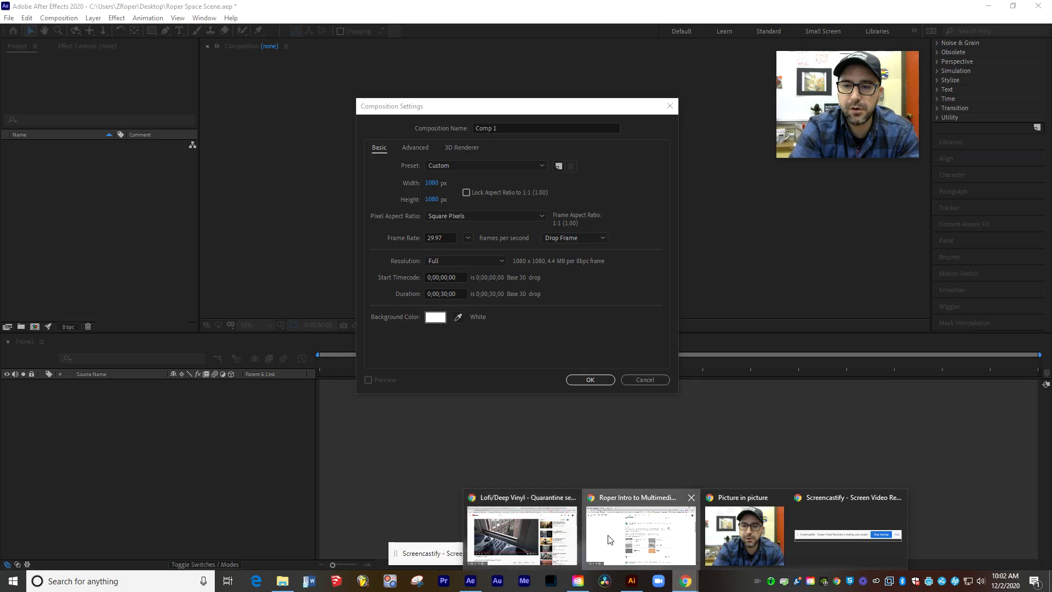
click(610, 540)
click(112, 22)
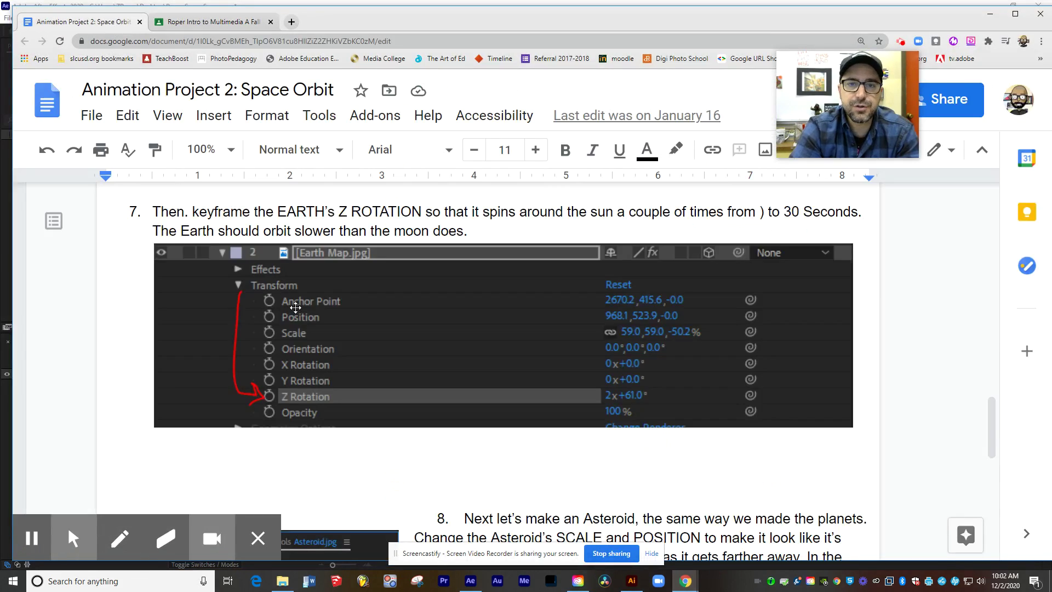
scroll(307, 278, up, 10)
scroll(307, 278, up, 5)
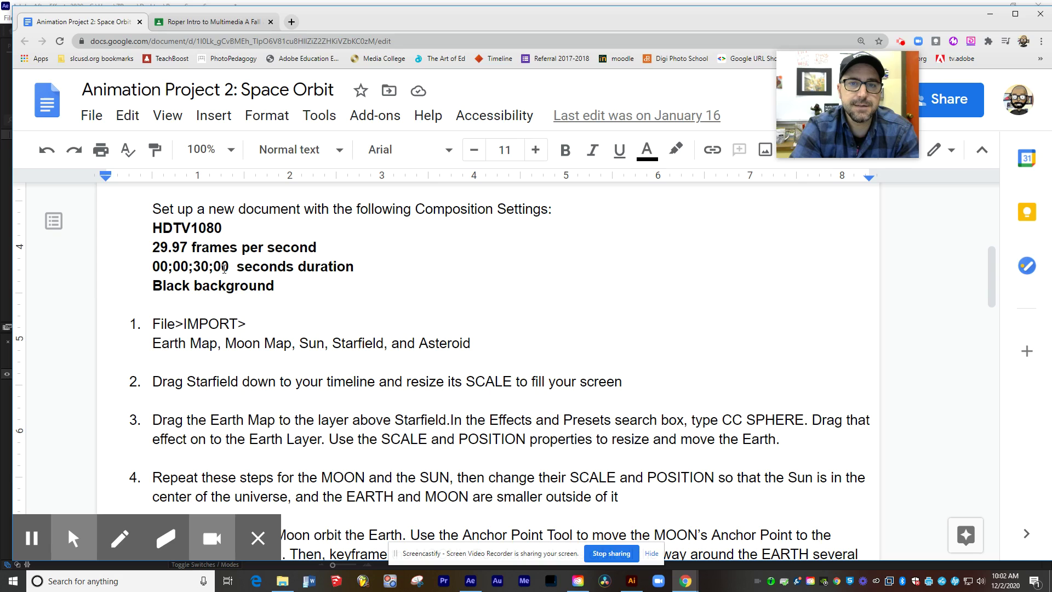
click(991, 16)
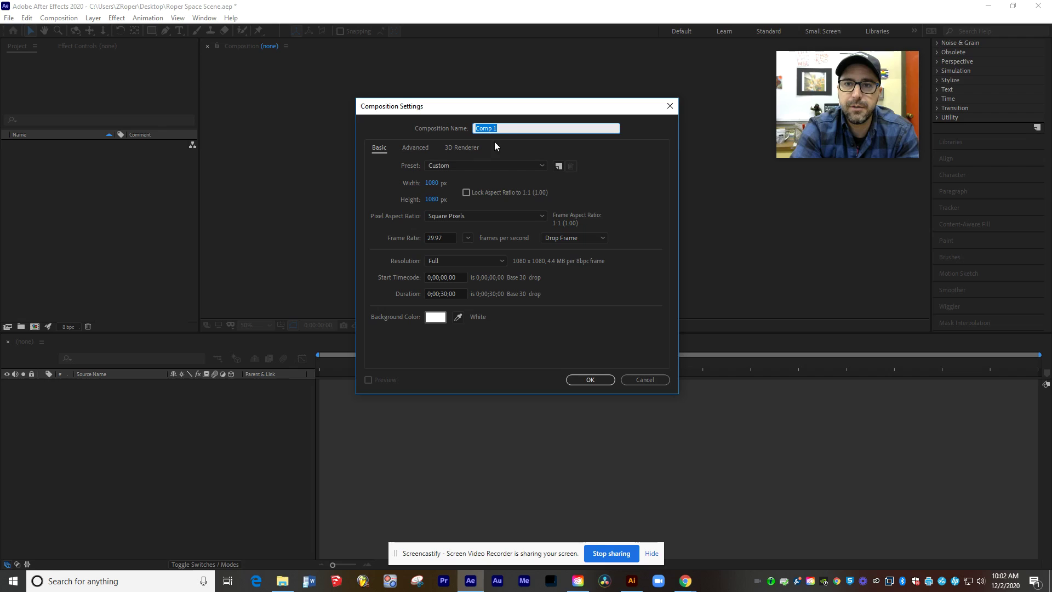
Step: Set the HDTV 1080 29.97 preset and a black background, and name the composition after the student
click(478, 165)
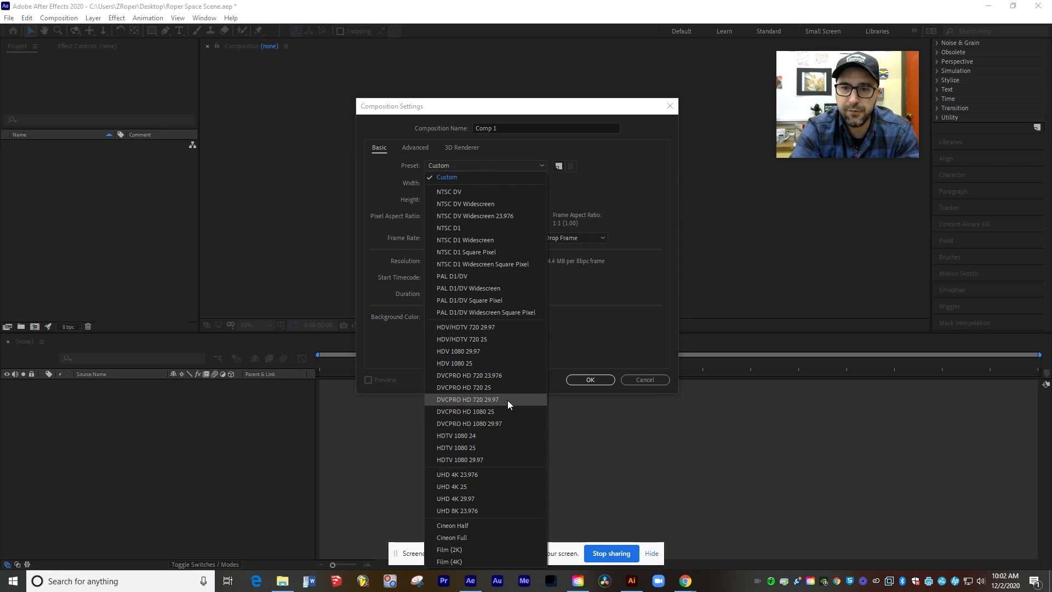
click(462, 463)
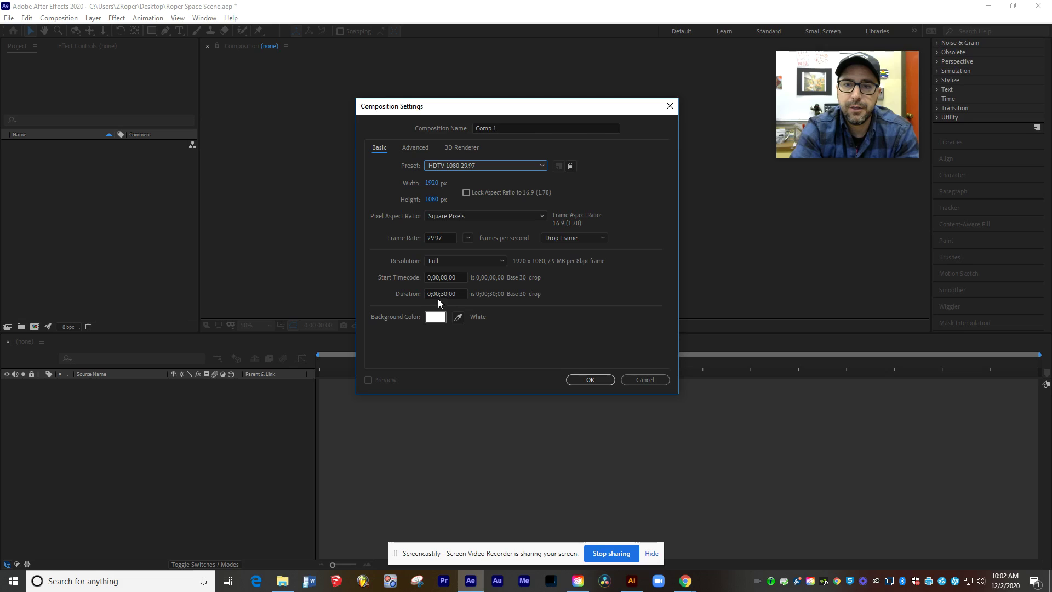
click(438, 318)
drag(611, 442, 582, 470)
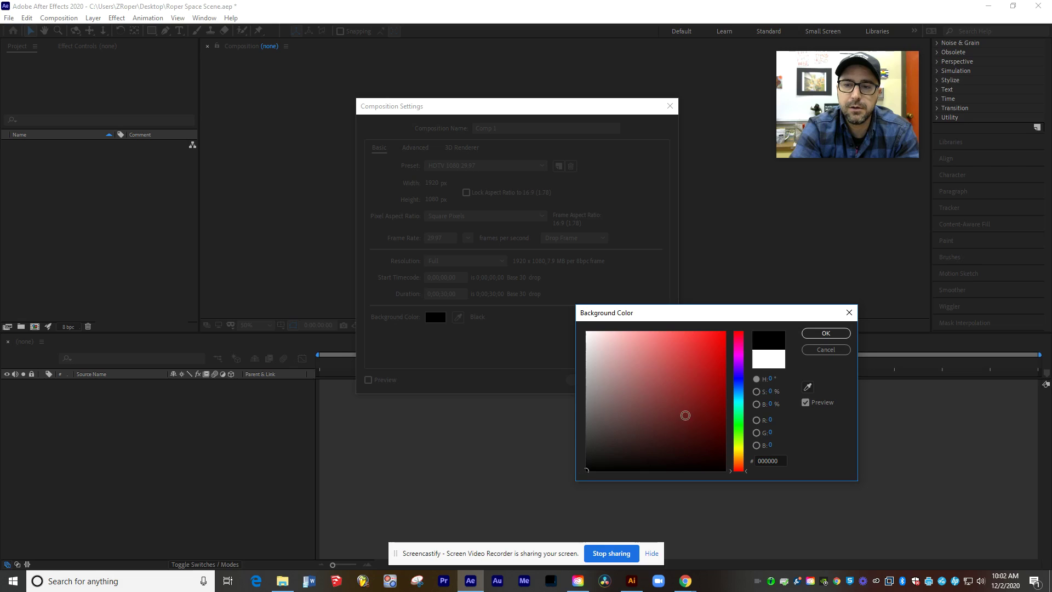
click(824, 333)
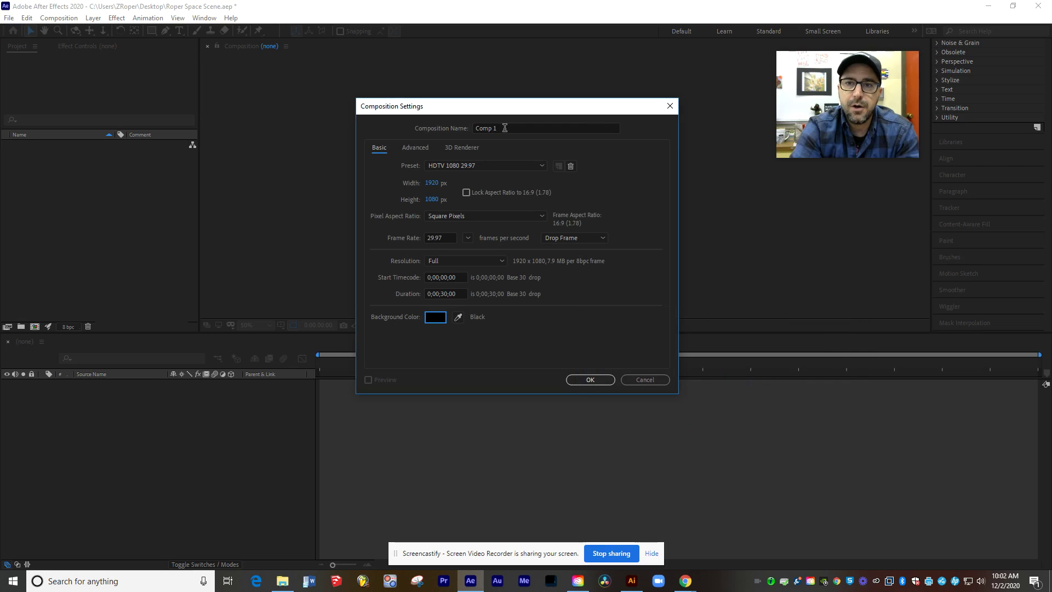
click(502, 128)
text(RoperZach)
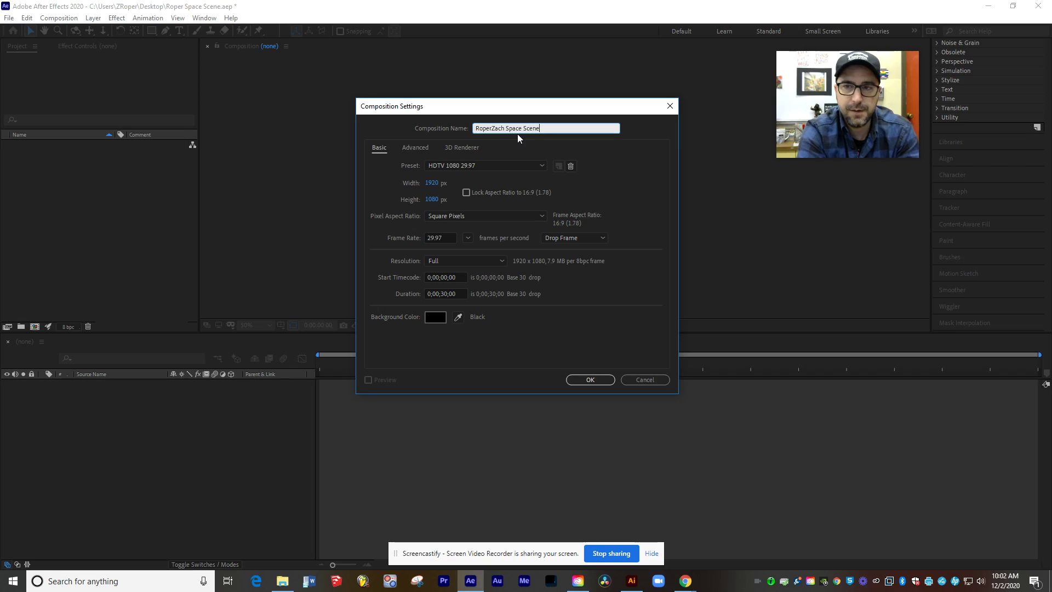
Step: Create the composition, check viewer zoom at 25% and 50%, and make the viewer taller than the timeline
click(596, 380)
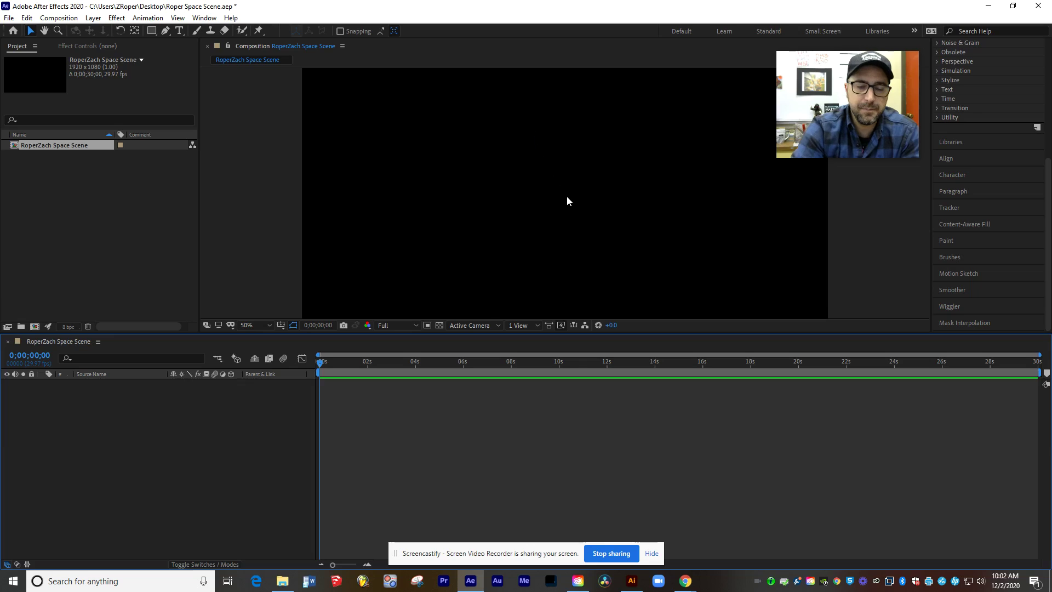
click(268, 192)
key(comma)
key(period)
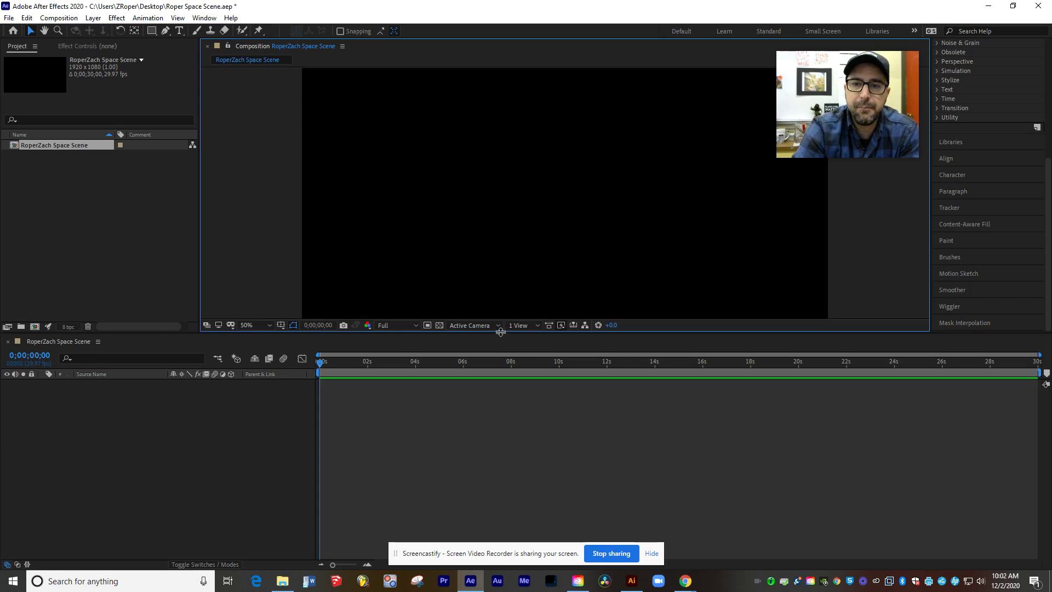
drag(501, 339, 501, 414)
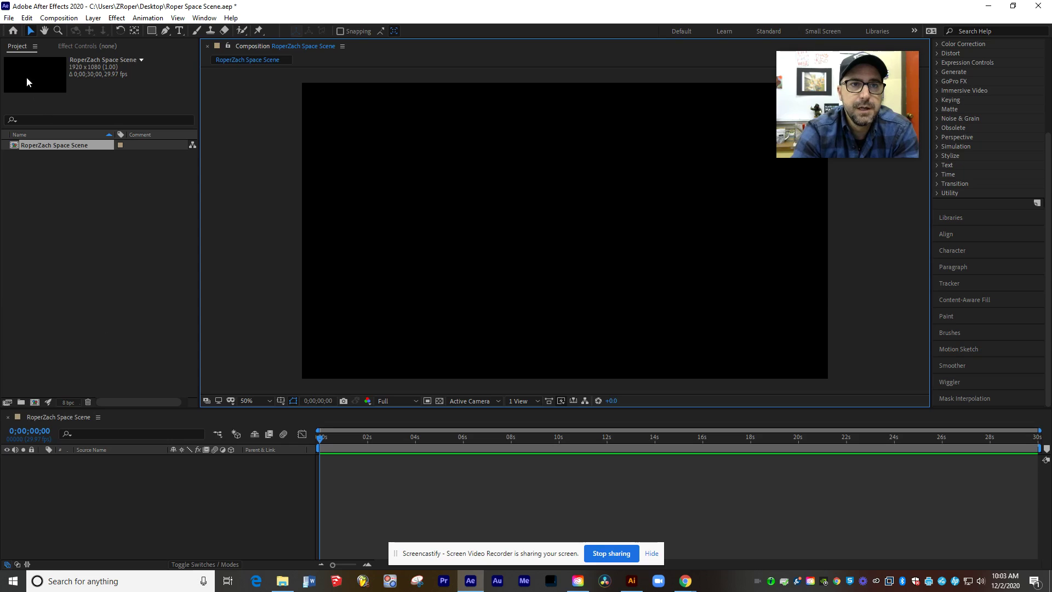
click(9, 18)
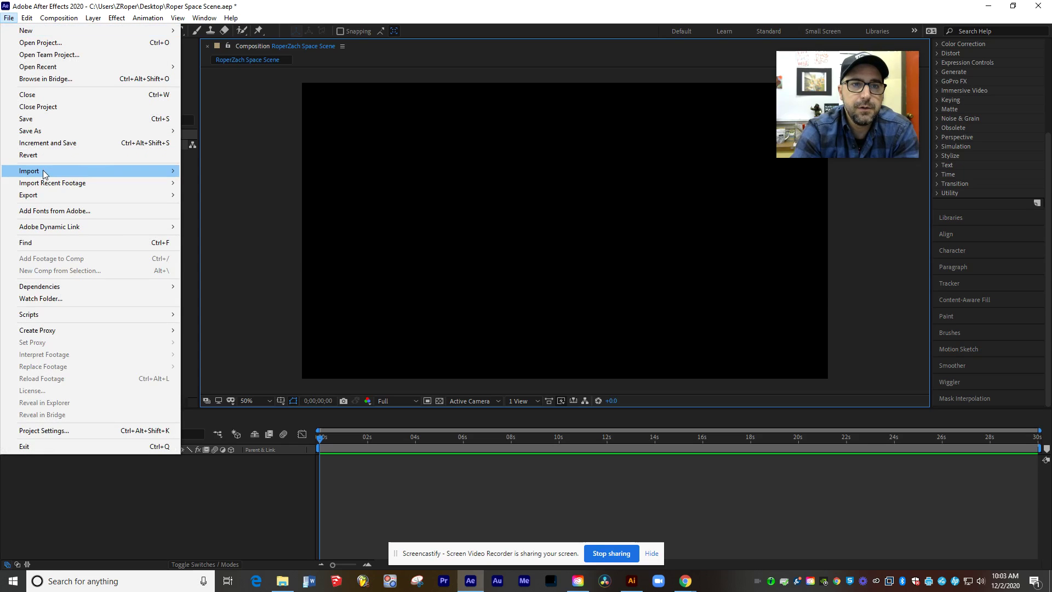
Step: Open File > Import and browse to Desktop > Space Scene > Space Scene Assets _ Handout
mouse_move(44, 174)
click(217, 171)
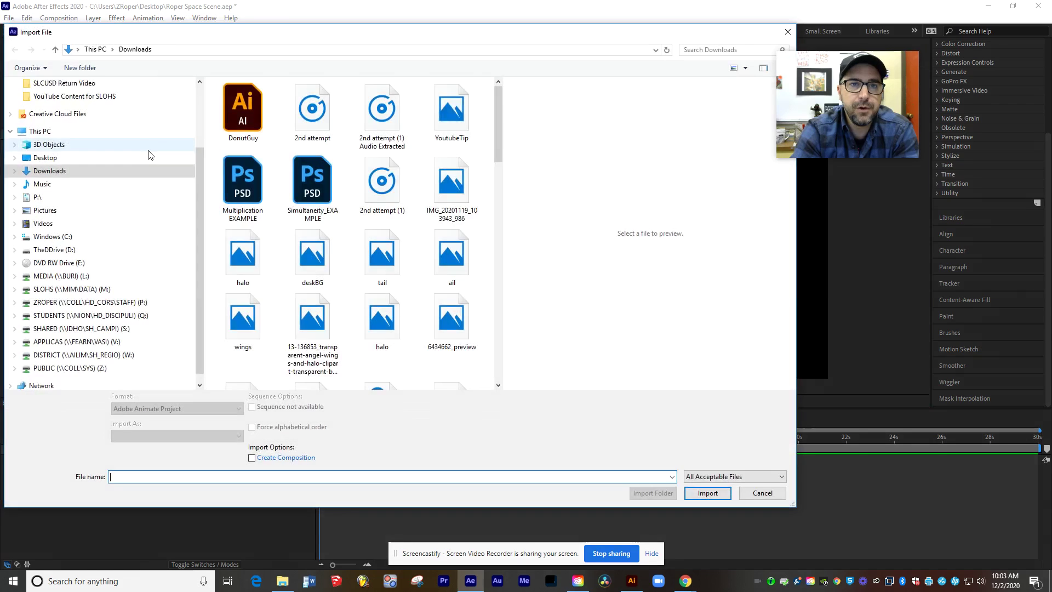
click(60, 173)
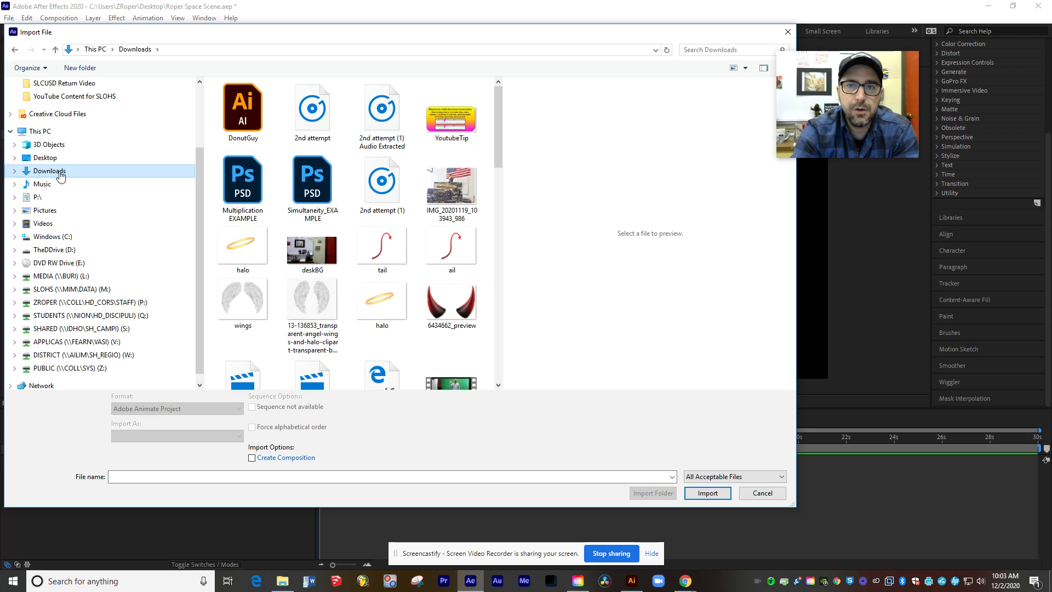
click(59, 159)
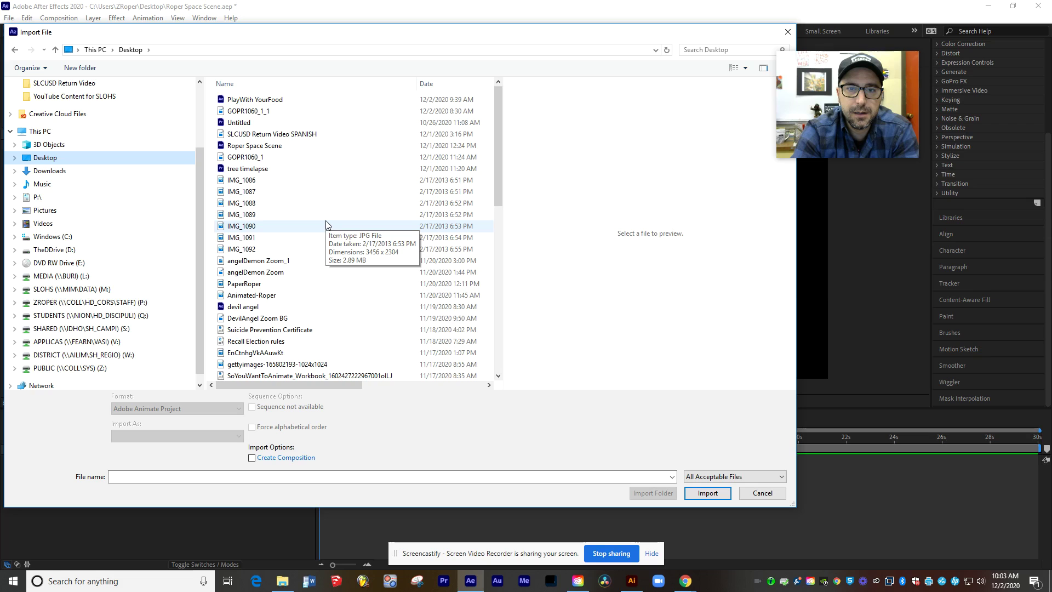
scroll(327, 225, down, 12)
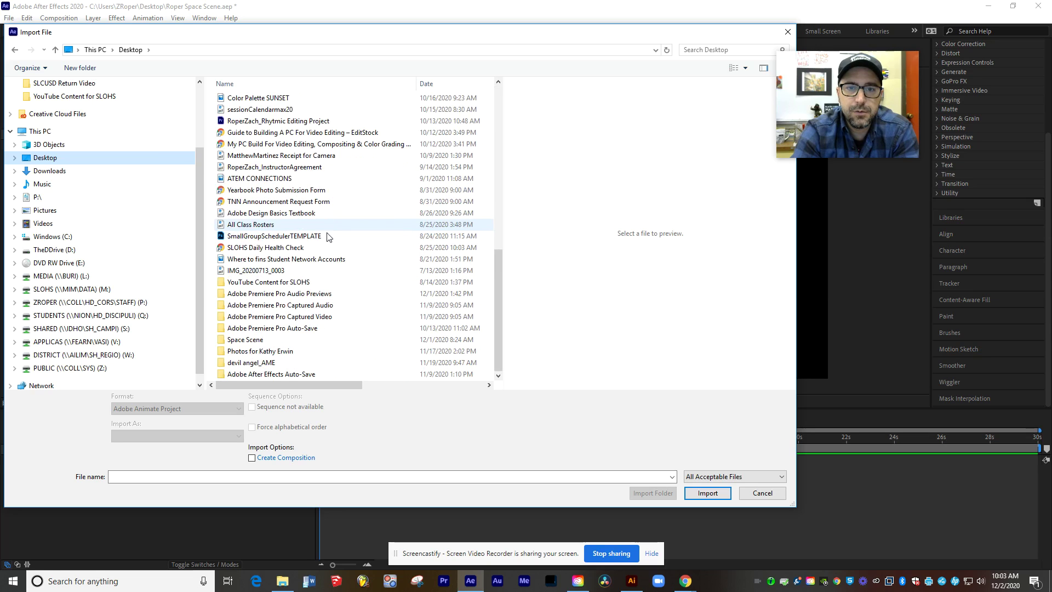
scroll(326, 224, down, 2)
double_click(266, 341)
double_click(243, 118)
Step: Import the Asteroid, Earth Map, Moon Map, Starfield and Sun images together
click(259, 116)
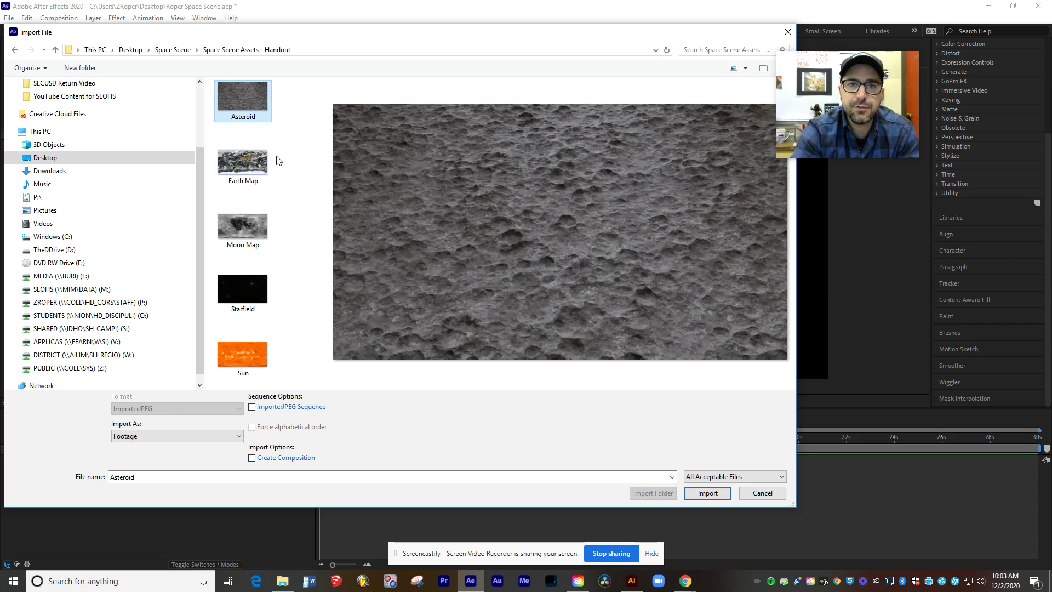
shift+click(258, 170)
shift+click(259, 233)
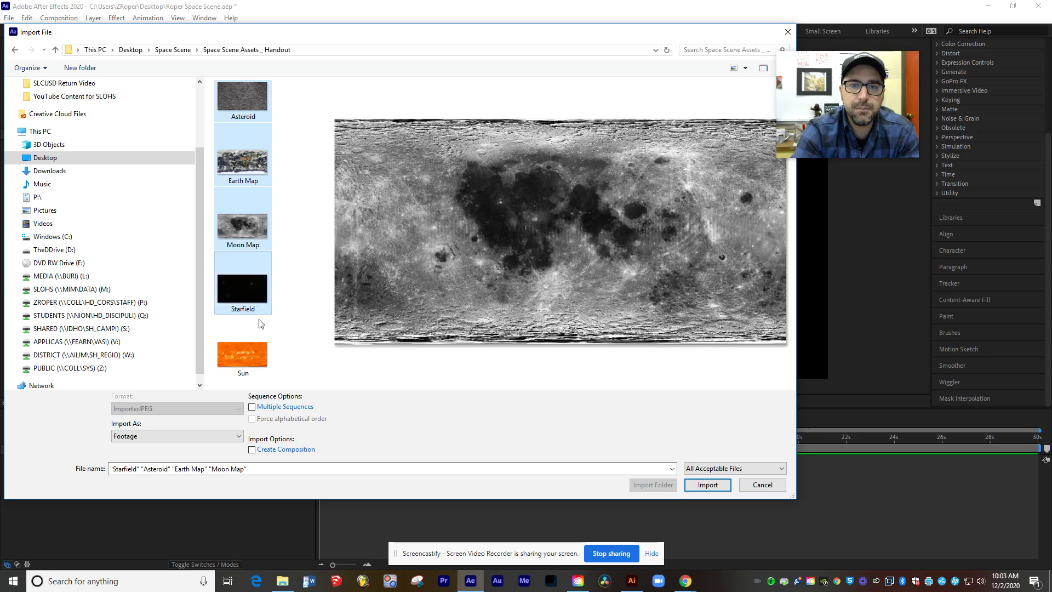
shift+click(259, 296)
shift+click(259, 353)
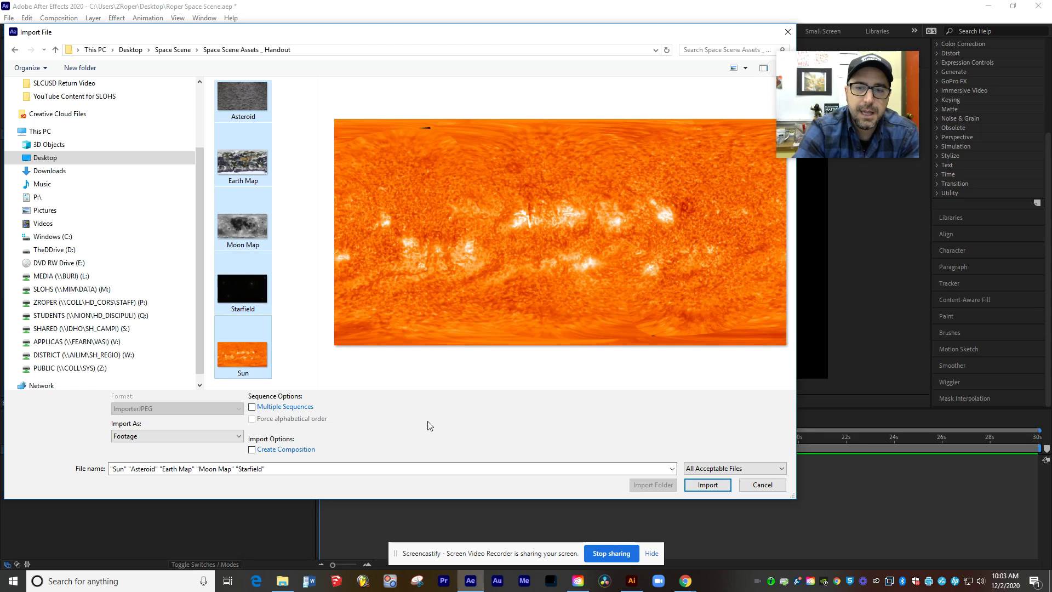
click(714, 485)
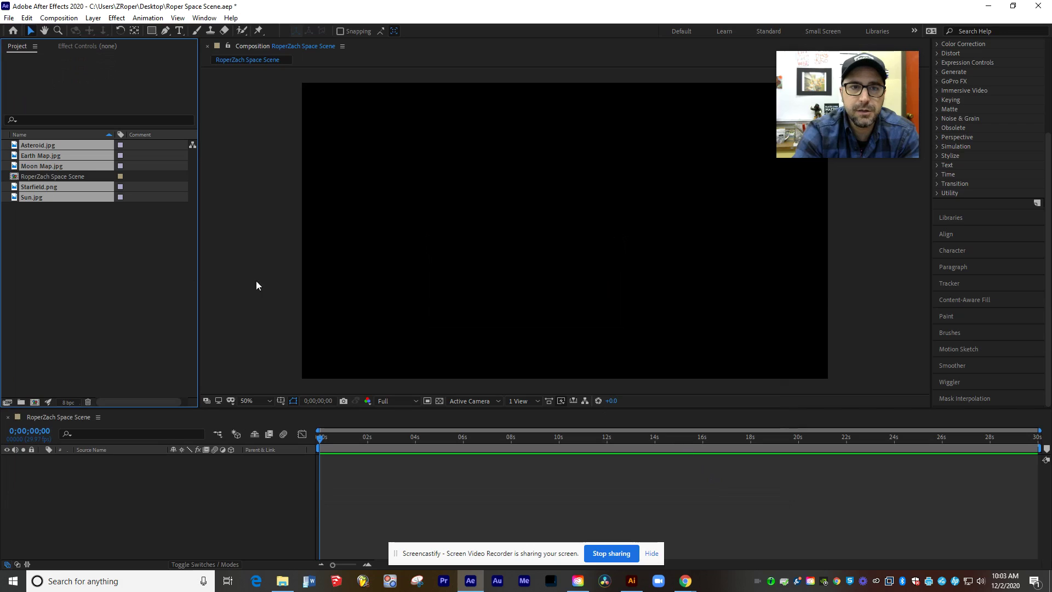
Step: Add Starfield.png from the Project panel to the composition as a layer
click(94, 270)
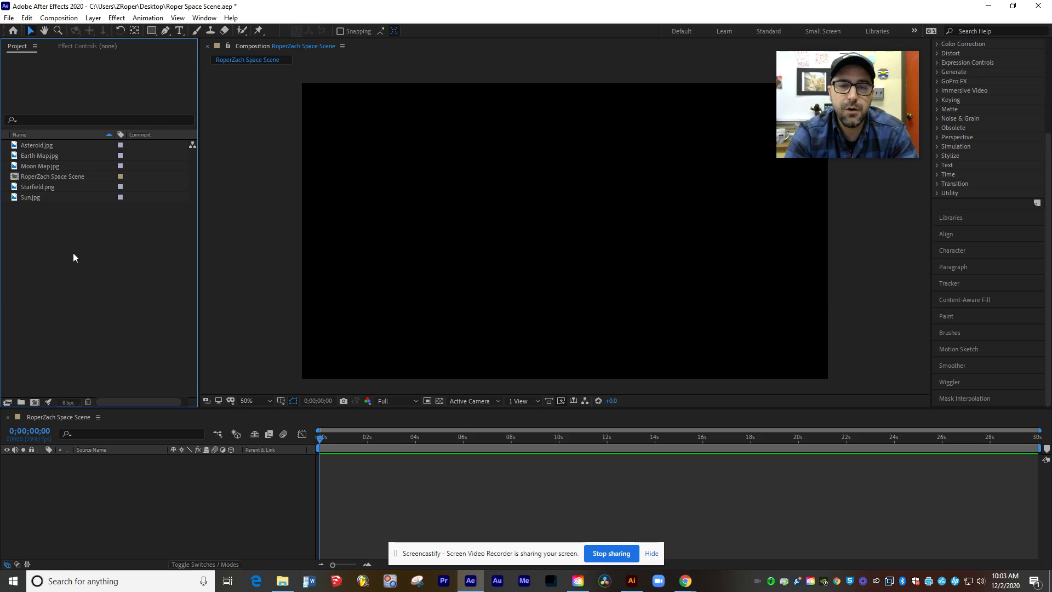
click(41, 187)
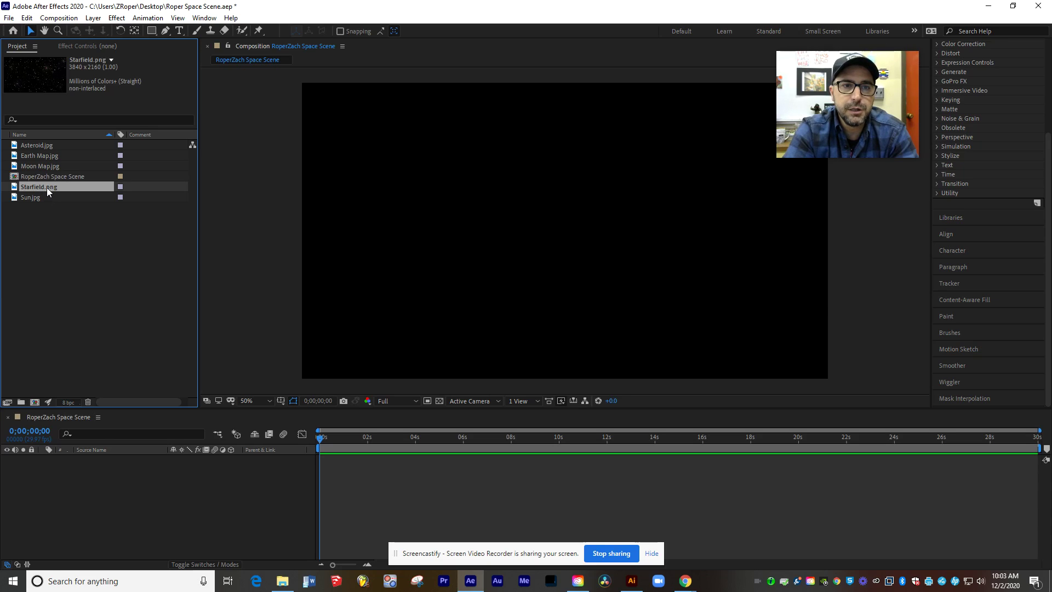
drag(47, 188, 139, 475)
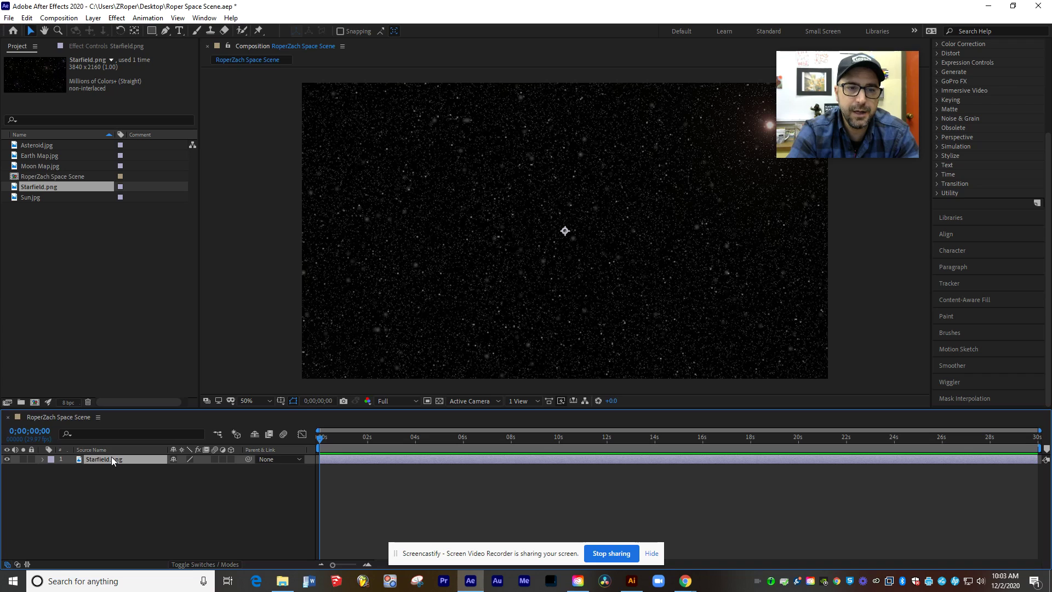
Step: Scale the Starfield layer to 50% in its Transform properties, then collapse the layer
click(42, 461)
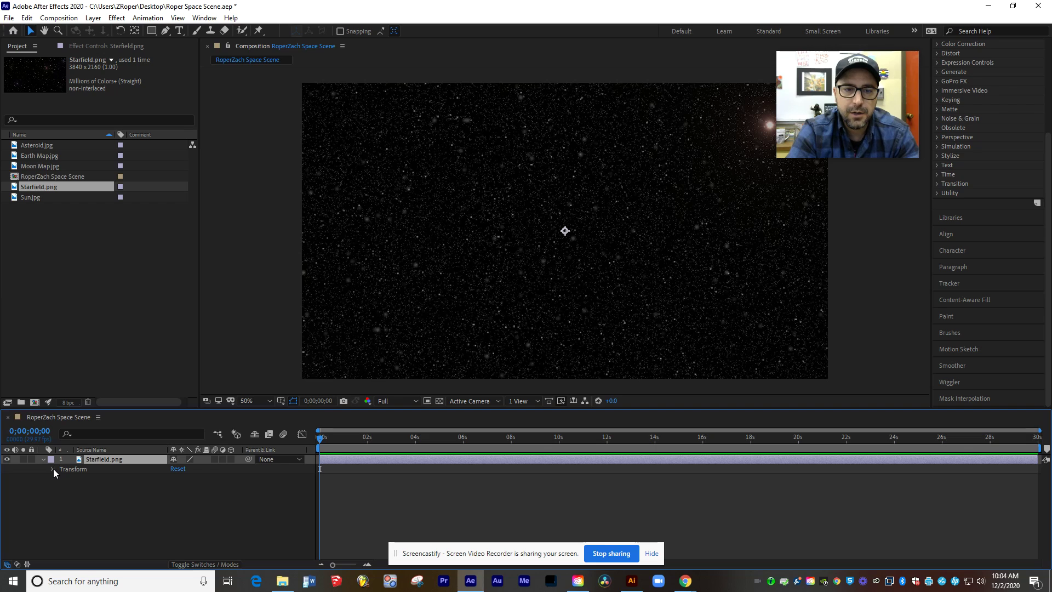
click(52, 470)
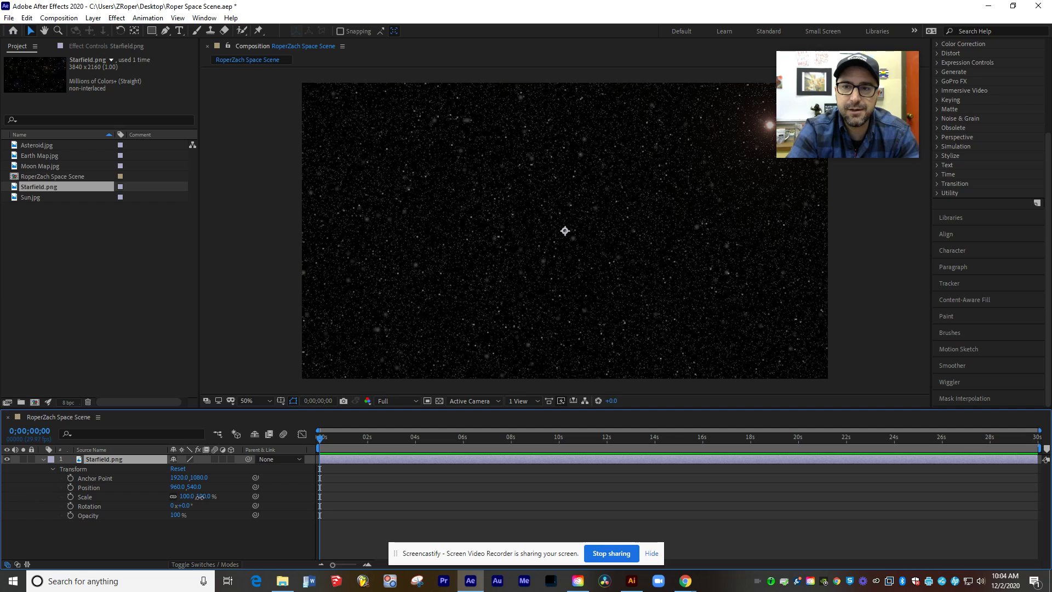
mouse_move(200, 496)
mouse_down()
mouse_move(174, 505)
mouse_move(182, 507)
mouse_up()
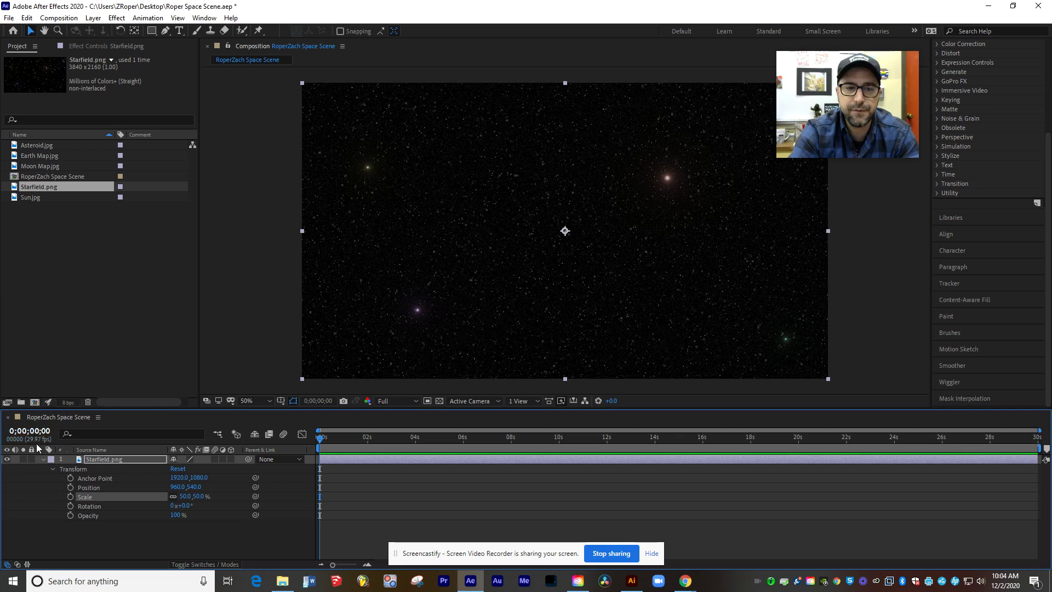
click(43, 461)
click(136, 488)
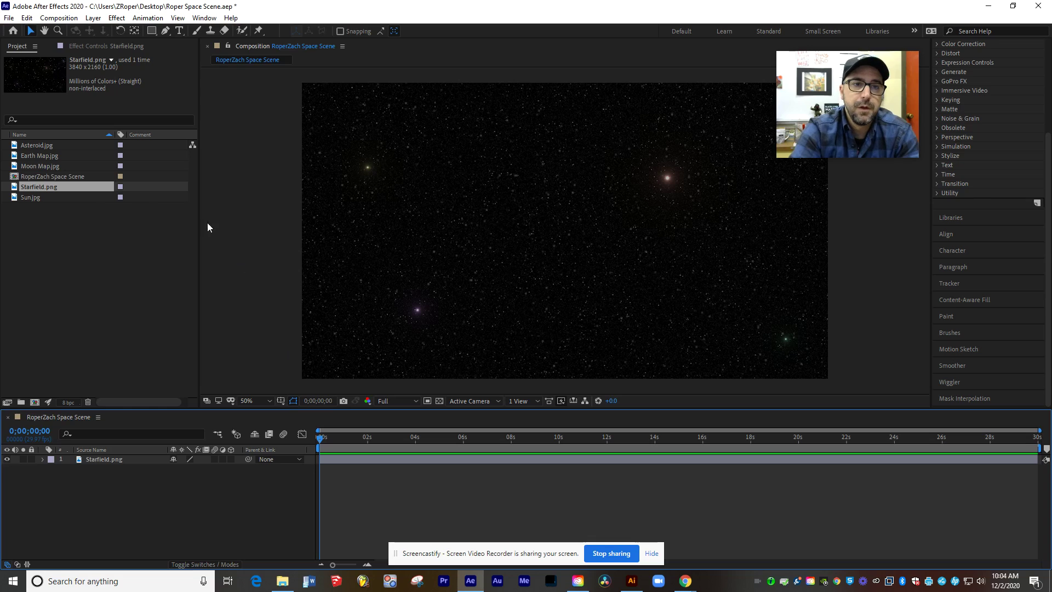
Step: Add Sun.jpg as a layer above Starfield and scale it to 59%
drag(33, 198, 92, 462)
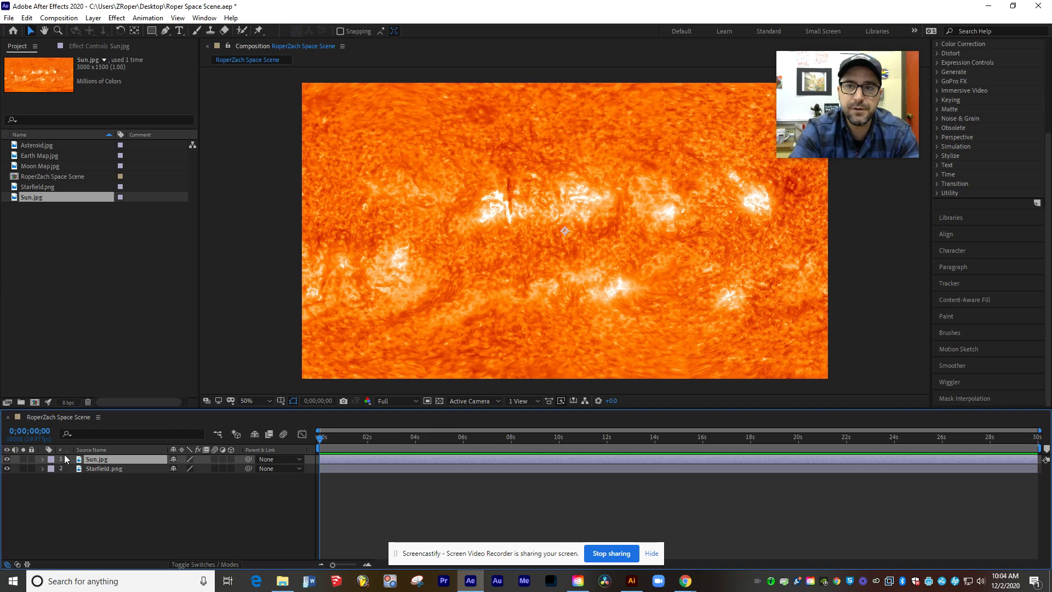
click(44, 458)
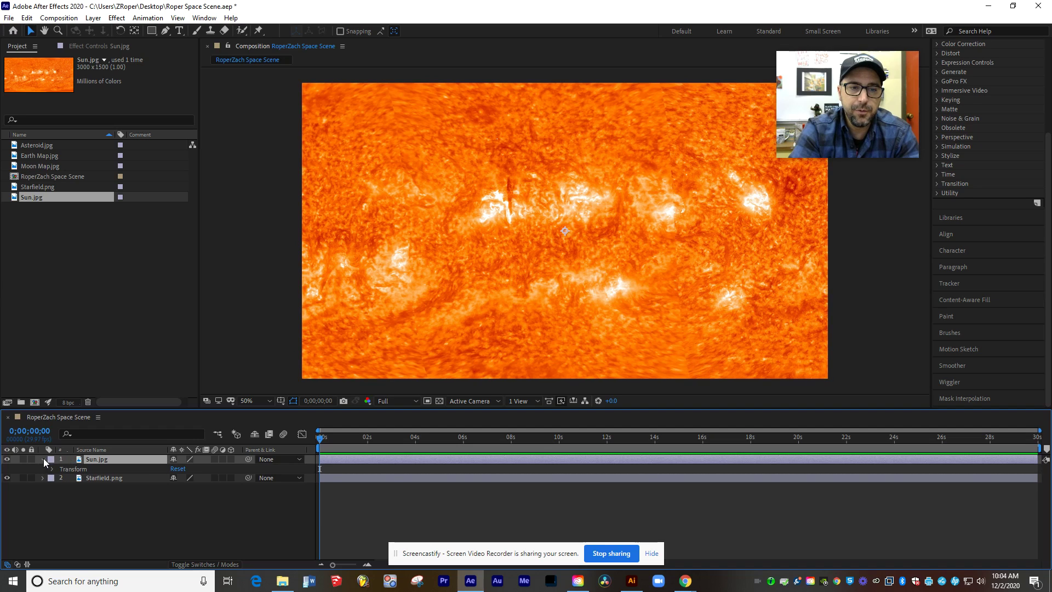
click(52, 468)
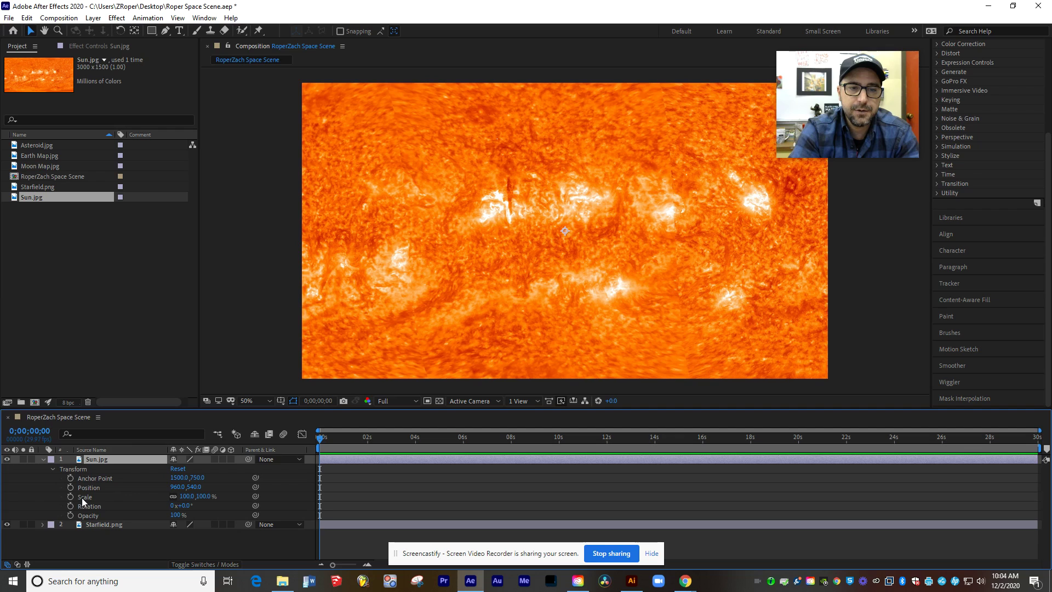
drag(202, 496, 196, 506)
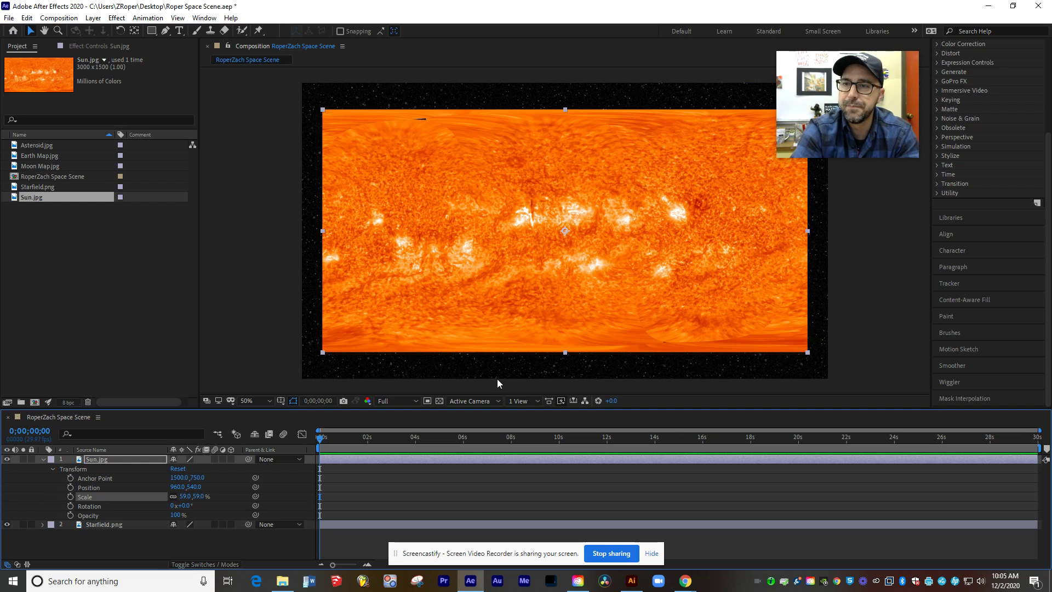
drag(1049, 222, 1033, 107)
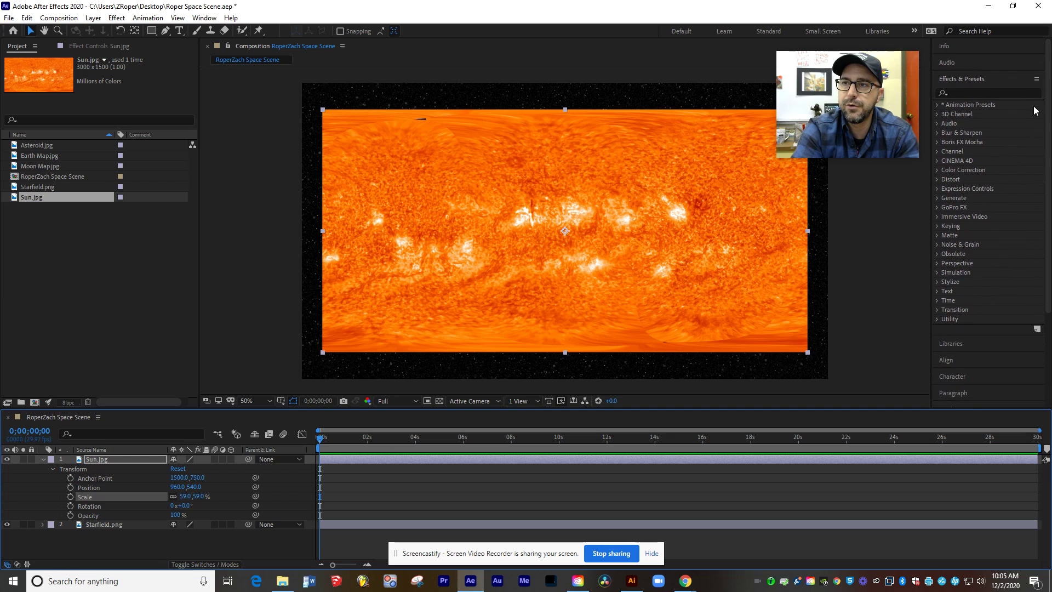
Step: Search Effects & Presets for 'CC sphere' and drag the CC Sphere effect toward the Sun layer
click(968, 77)
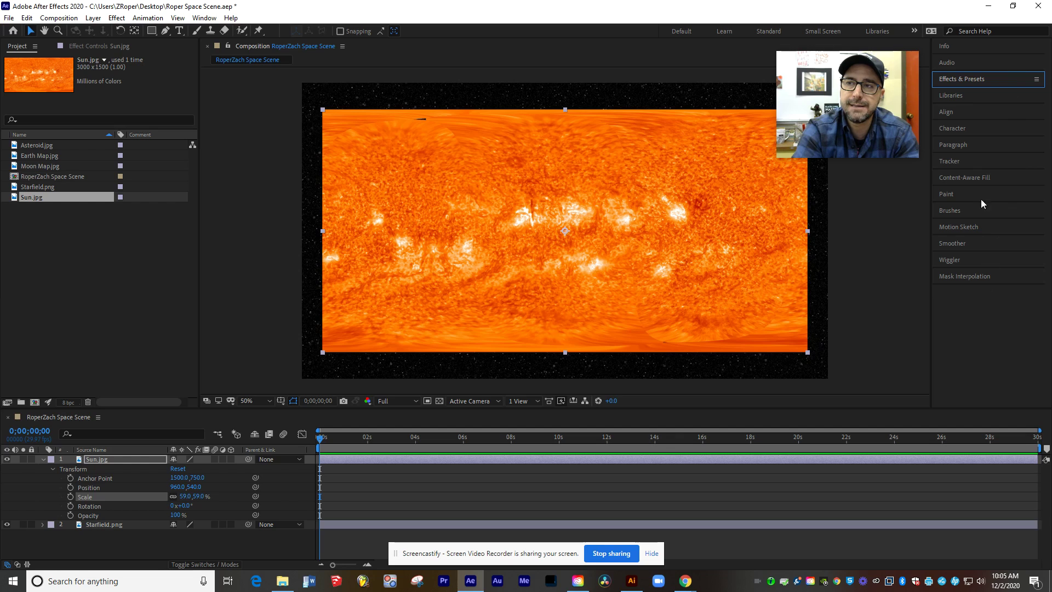
click(968, 81)
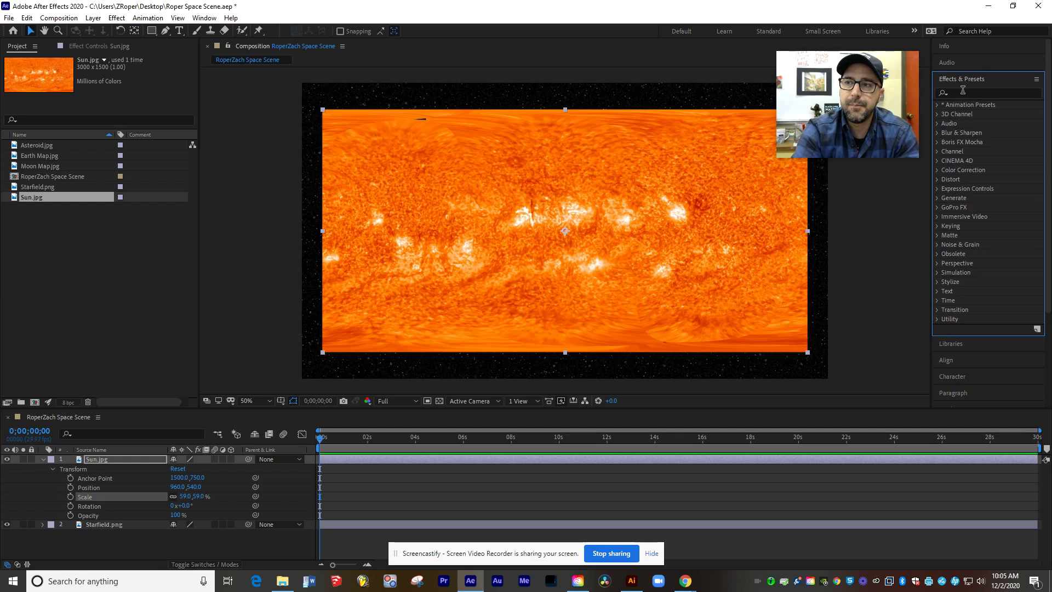
click(962, 93)
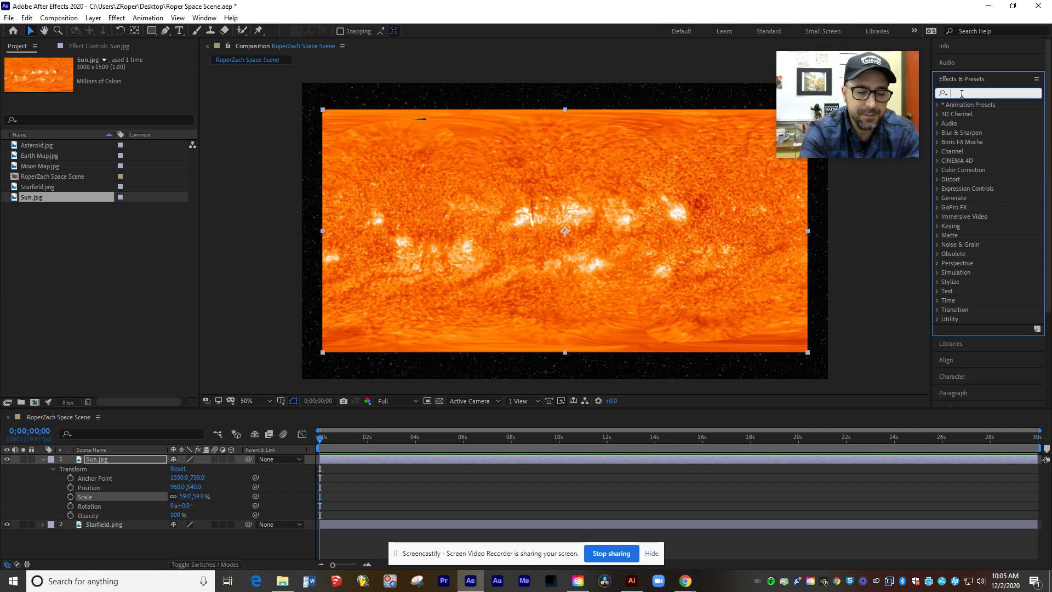
text(CC)
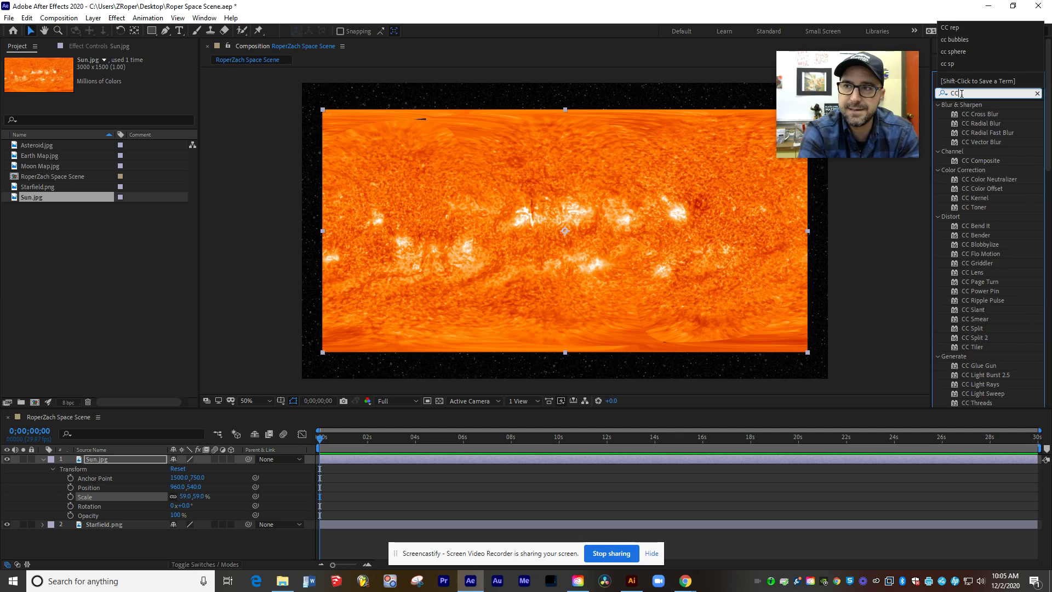
text( sphere)
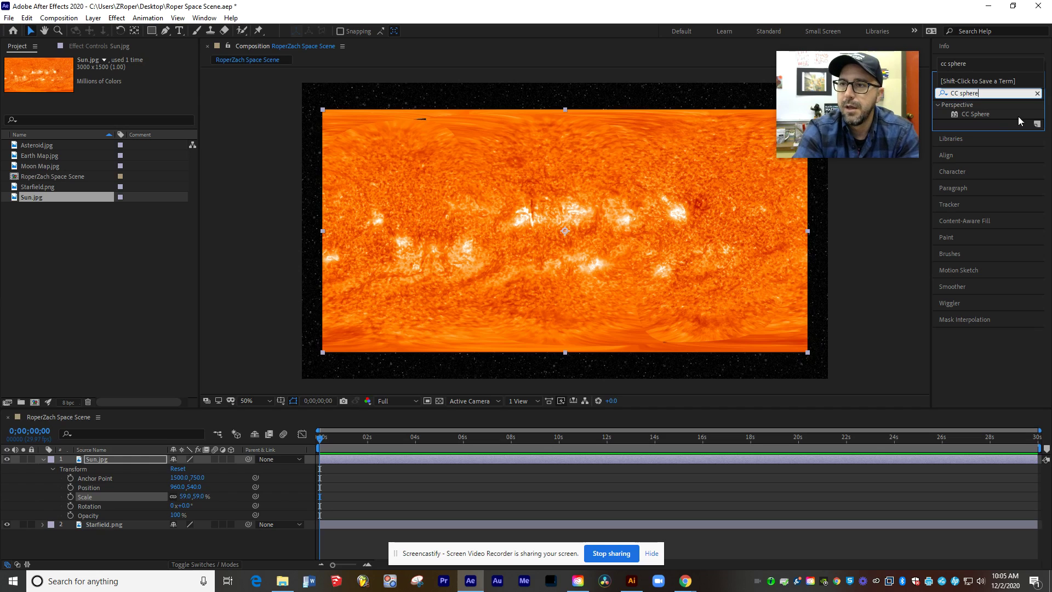
click(971, 114)
drag(971, 114, 652, 186)
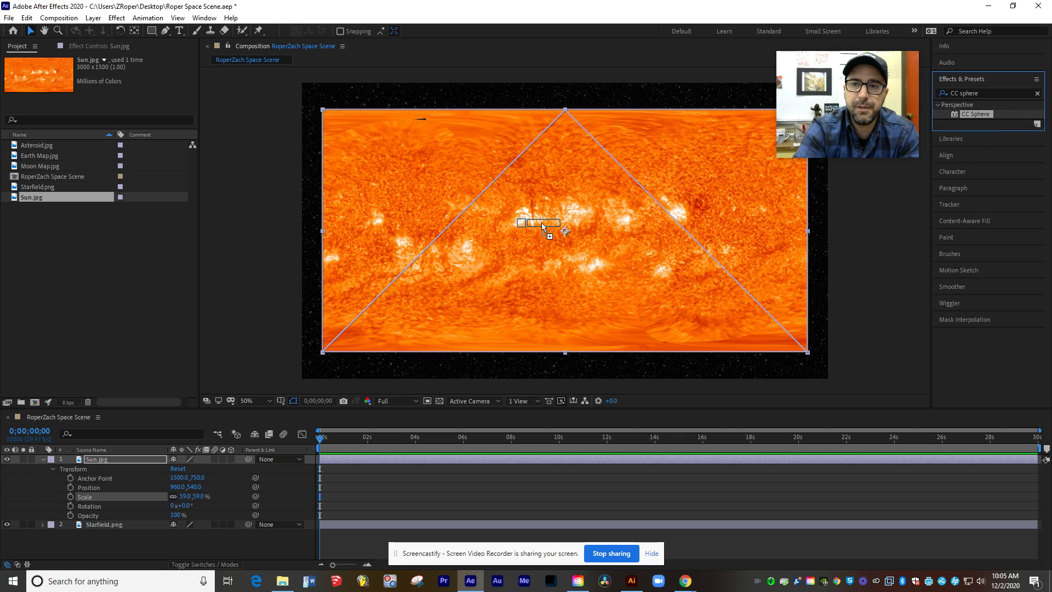
Step: Apply CC Sphere to the Sun layer, set Radius to 474, and keep Render on Full
drag(547, 224, 548, 224)
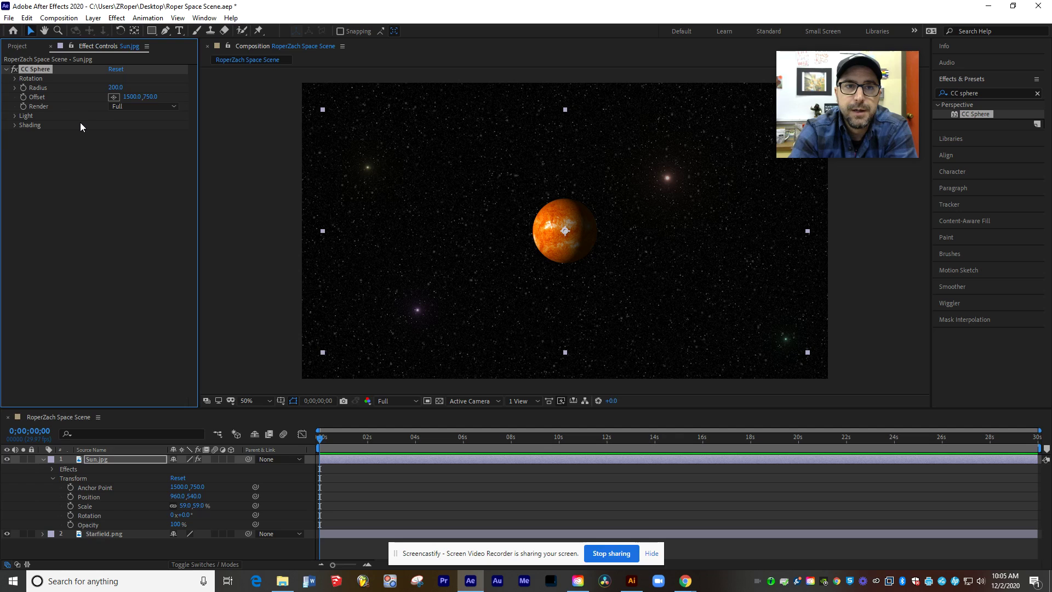
mouse_move(122, 88)
mouse_down()
mouse_move(293, 100)
mouse_move(278, 99)
mouse_up()
click(126, 107)
click(133, 127)
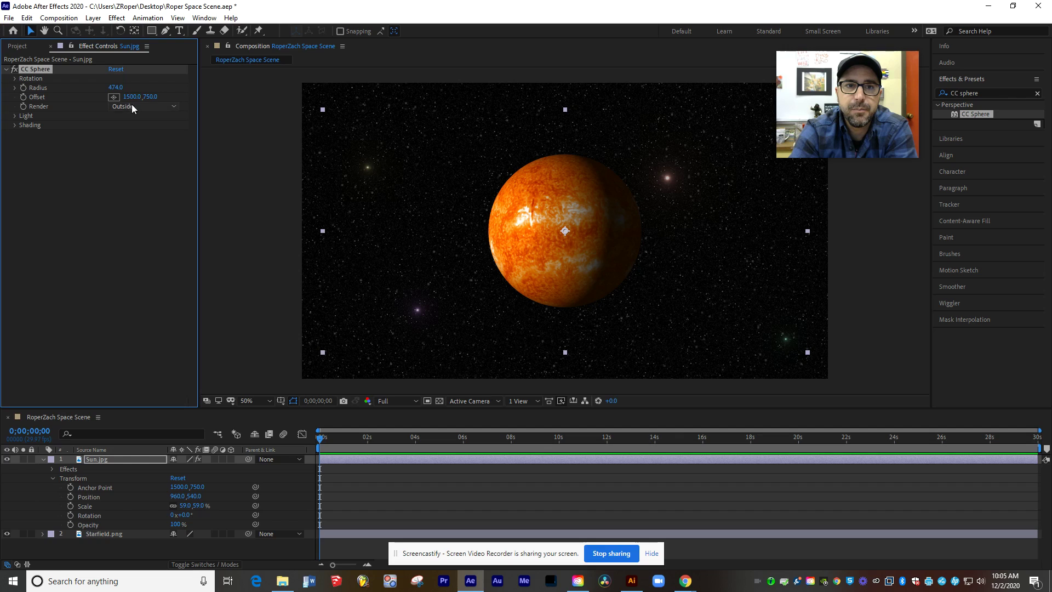
click(131, 106)
click(134, 116)
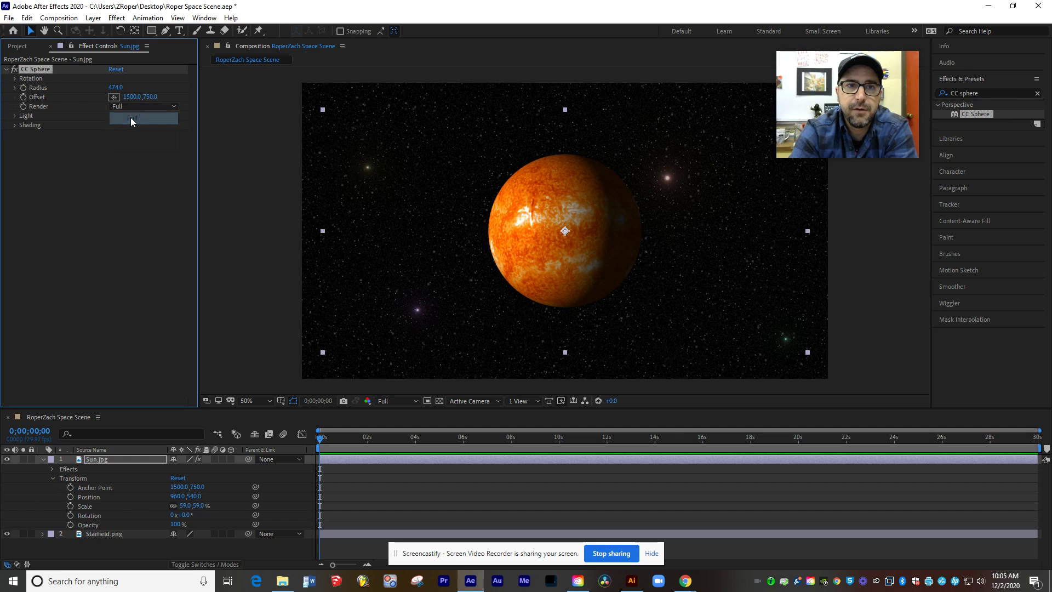
Step: Set CC Sphere Ambient to 106 and Light Intensity to 64 under Light and Shading
click(15, 116)
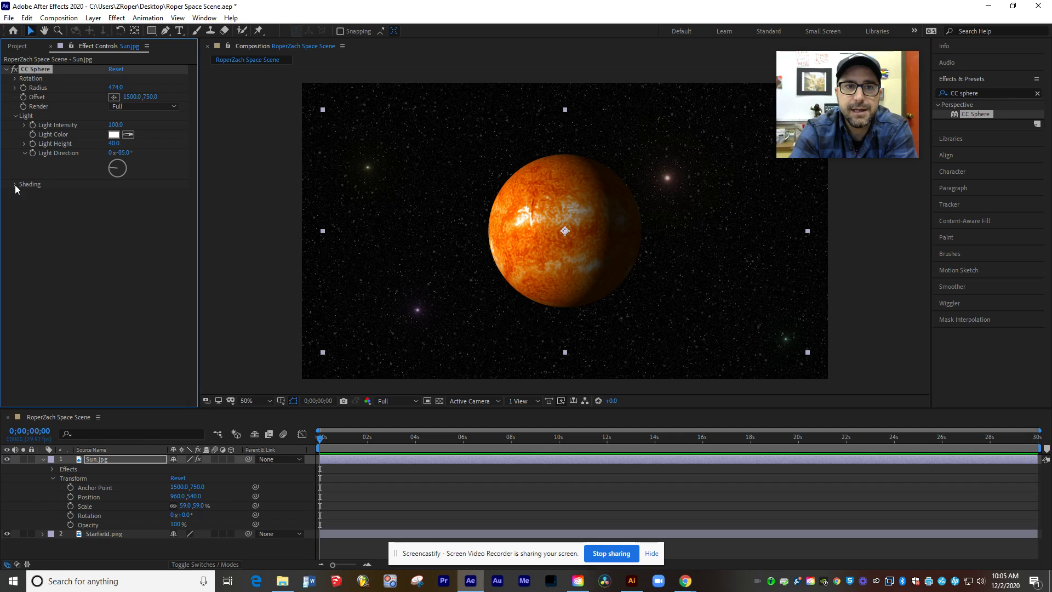
click(15, 185)
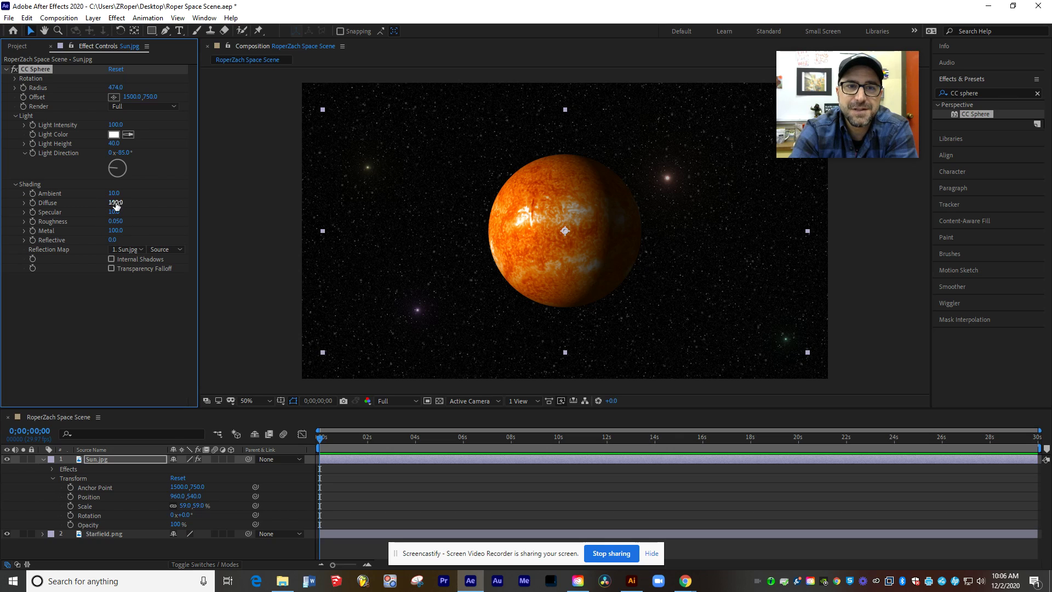
drag(113, 198, 154, 195)
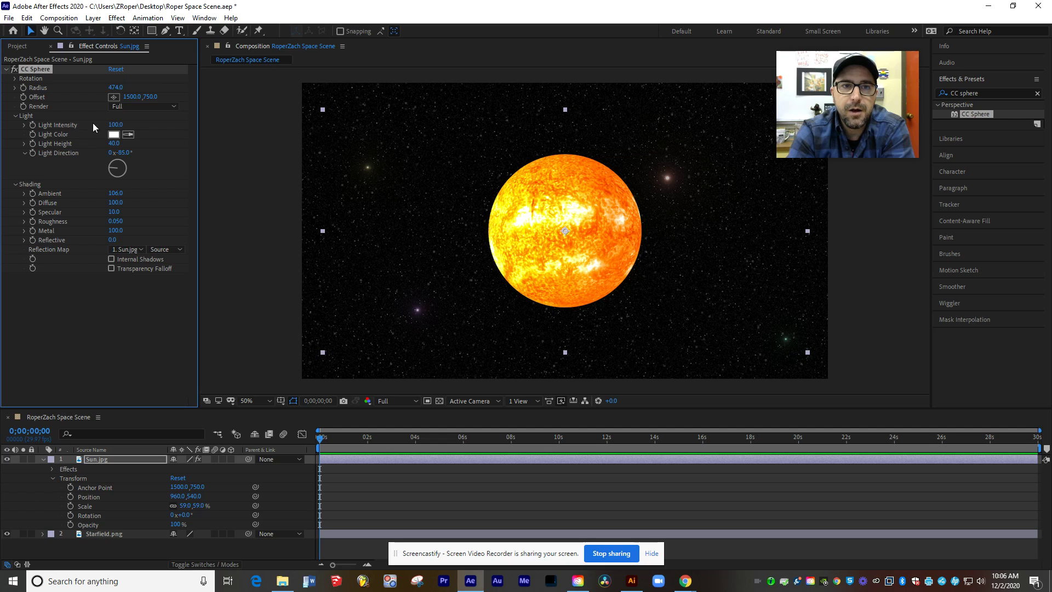
mouse_move(115, 124)
mouse_down()
mouse_move(60, 125)
mouse_move(97, 129)
mouse_up()
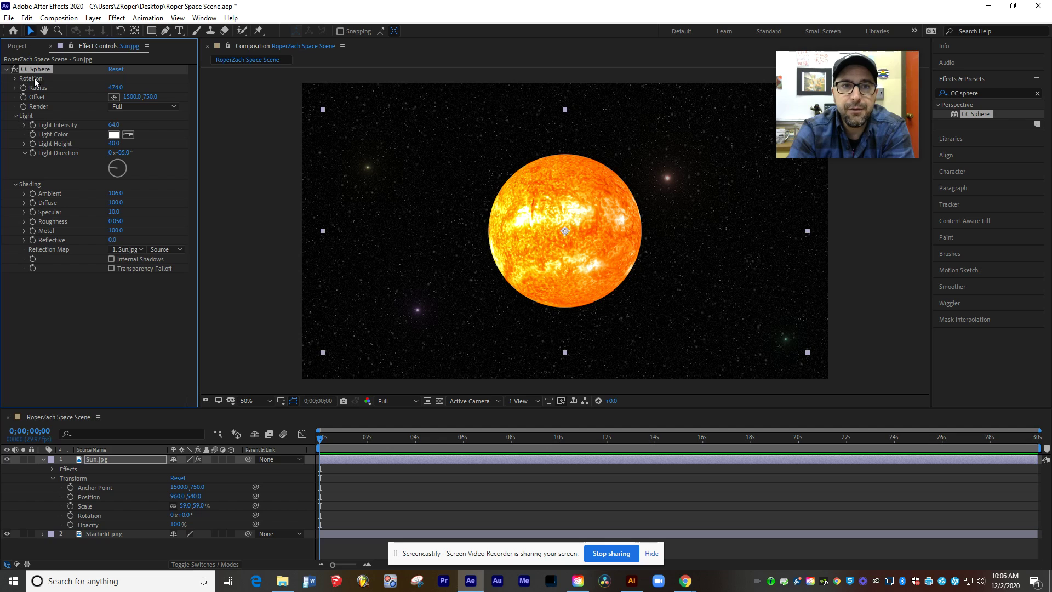
Step: Open CC Sphere Rotation, test X and Y spins, and collapse the Sun layer with angles at zero
click(15, 116)
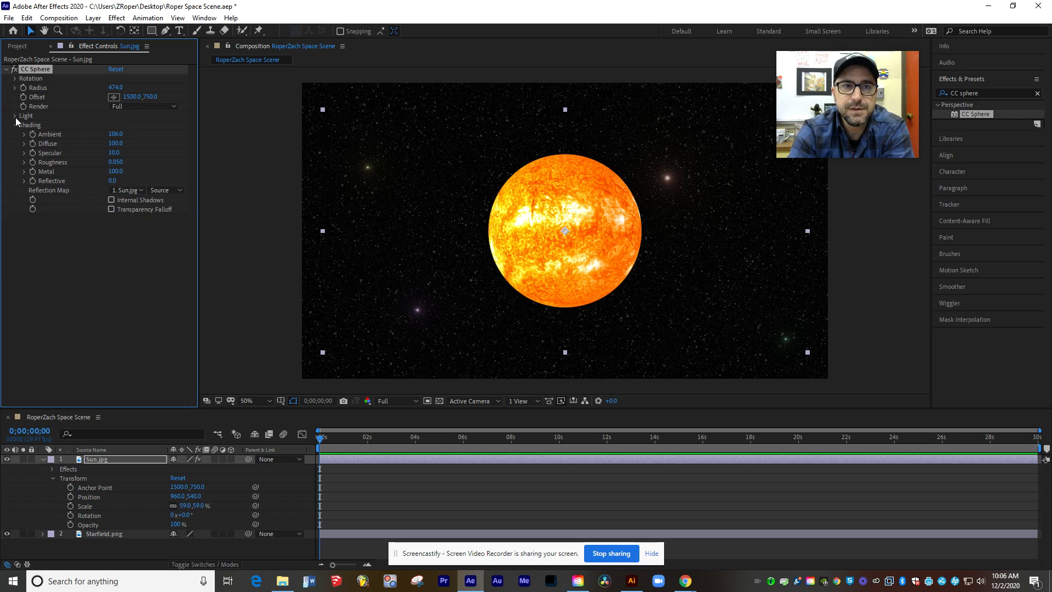
click(15, 124)
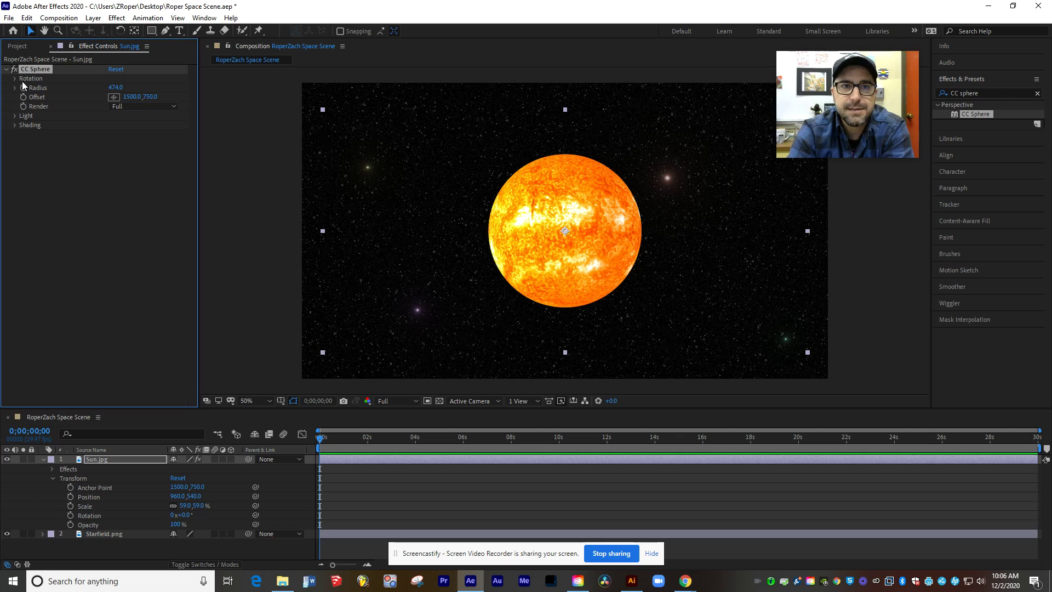
click(15, 78)
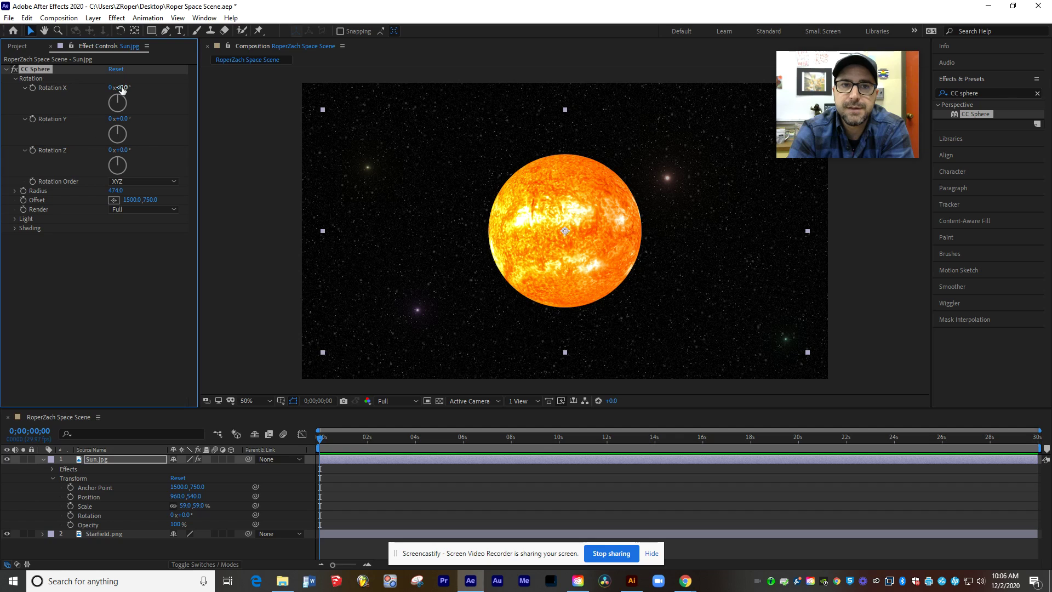
drag(122, 90, 227, 100)
key(ctrl+z)
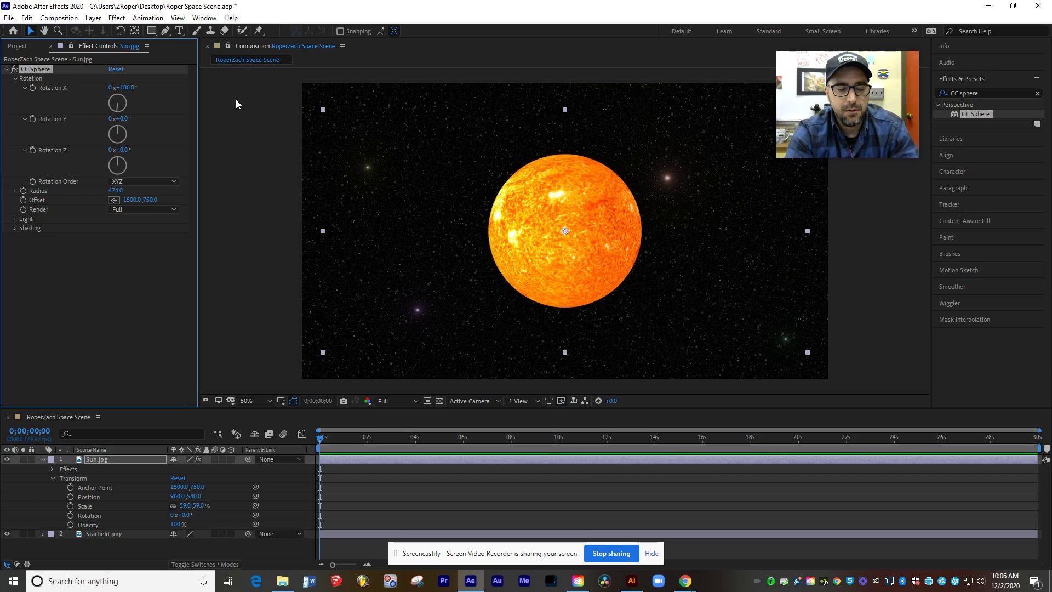
drag(122, 118, 196, 175)
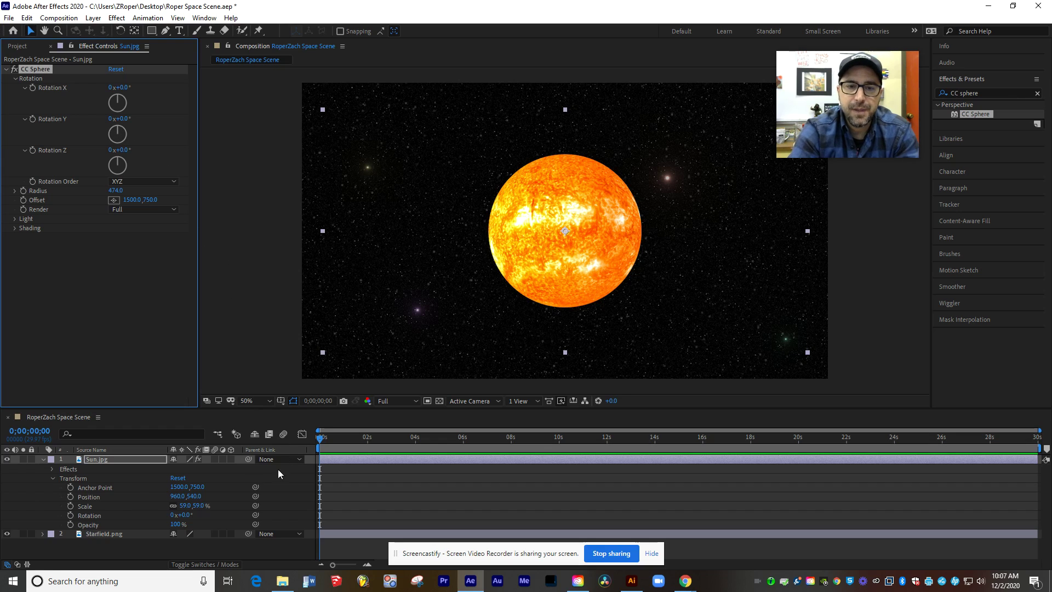
click(43, 459)
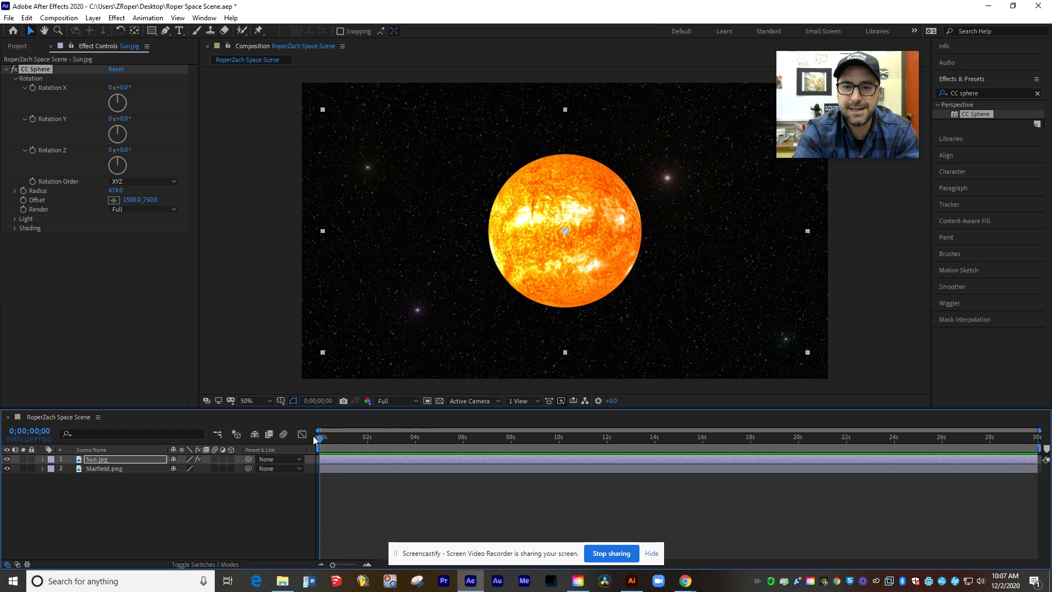
Step: Set the sun's CC Sphere Rotation Y to 4 revolutions at the end of the timeline
click(32, 120)
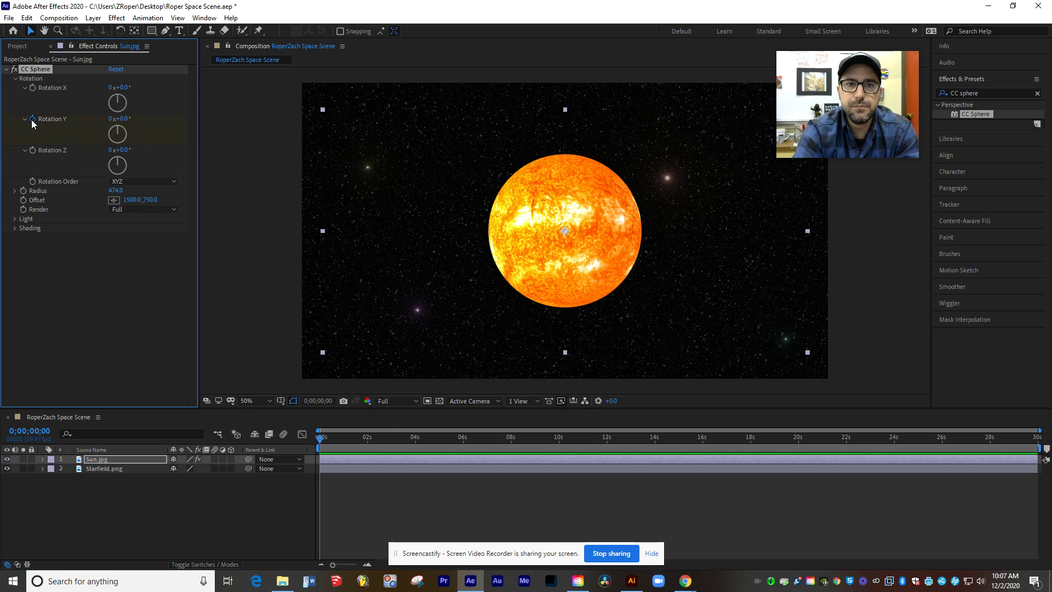
drag(321, 442, 1042, 443)
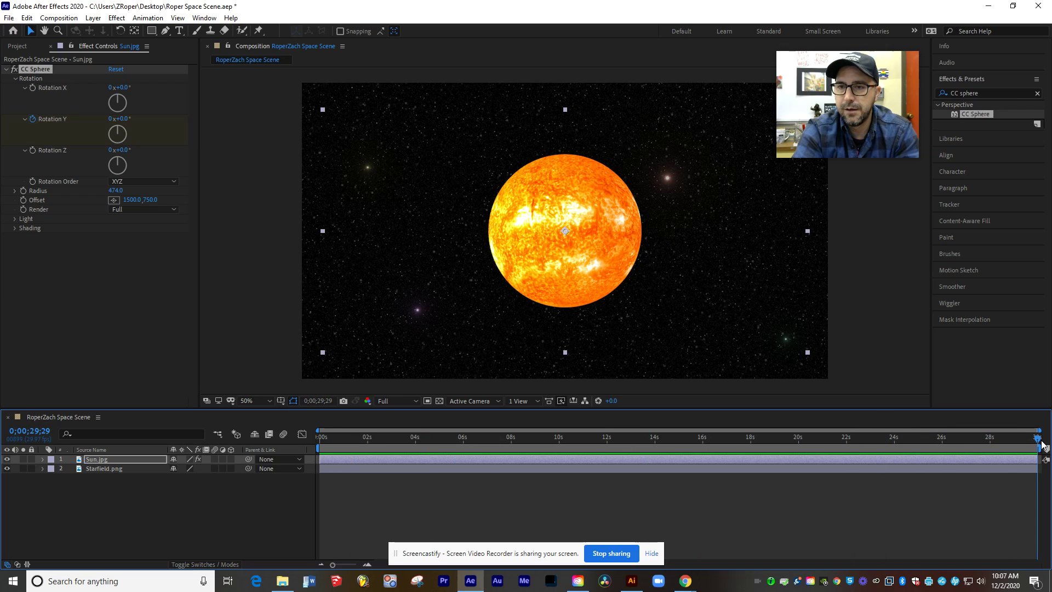
click(112, 119)
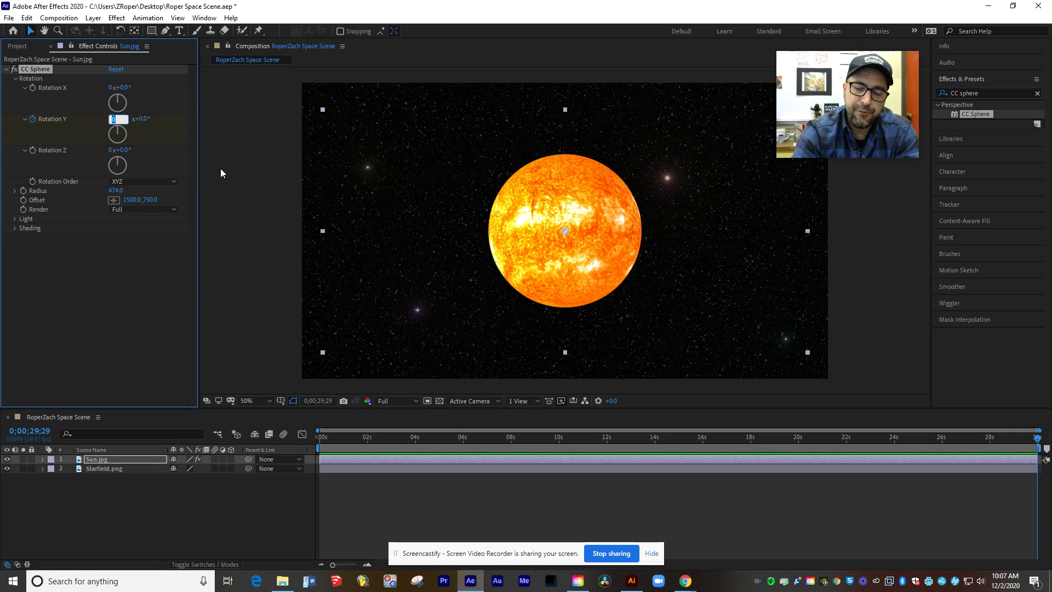
text(4)
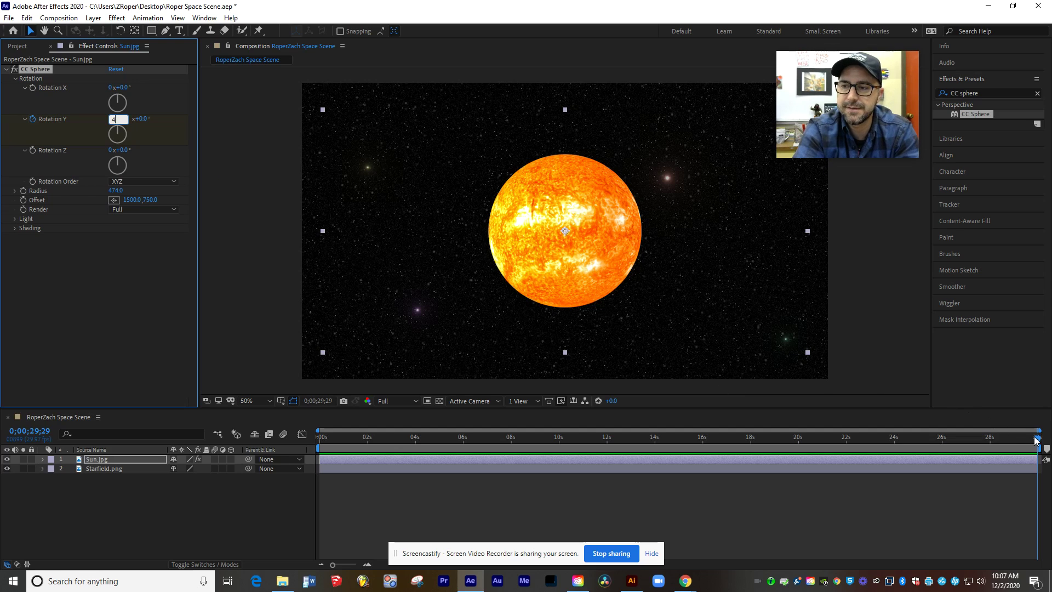
Step: Preview the sun spinning from the start, then stop and return to the first frame
drag(1037, 440, 202, 433)
key(space)
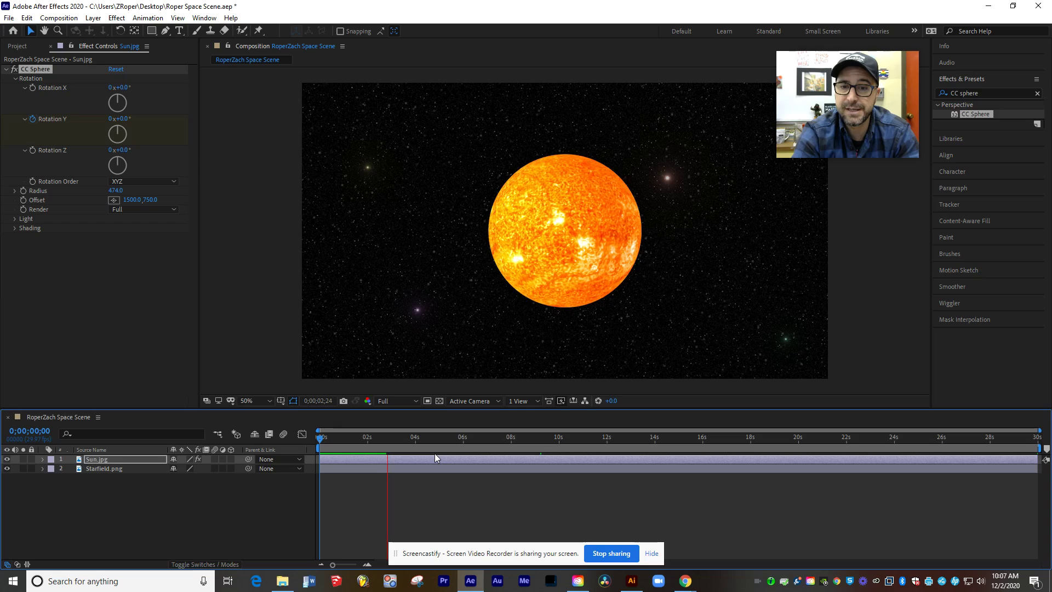
key(space)
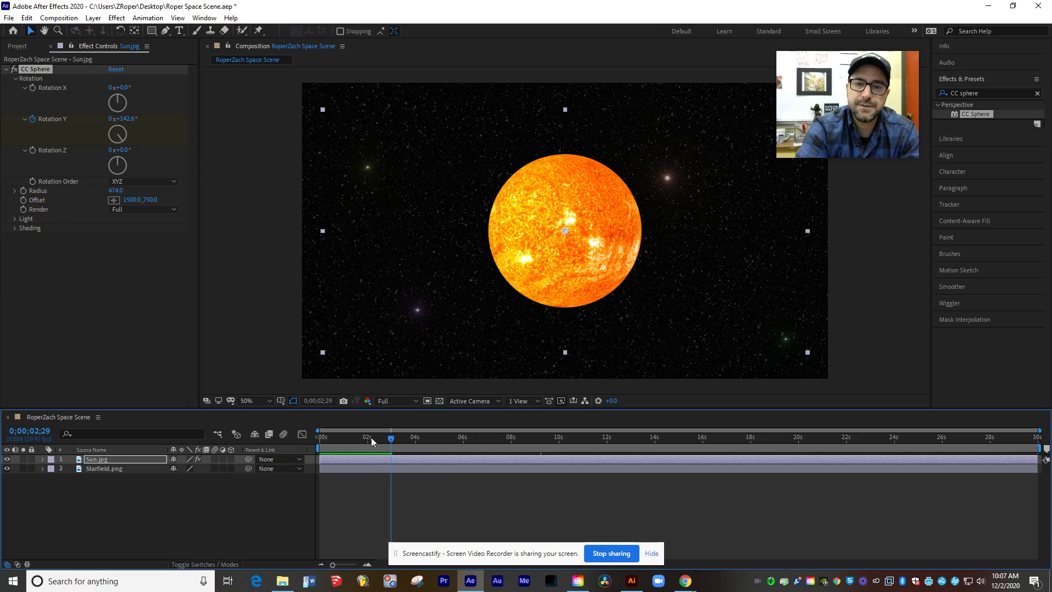
drag(390, 438, 321, 436)
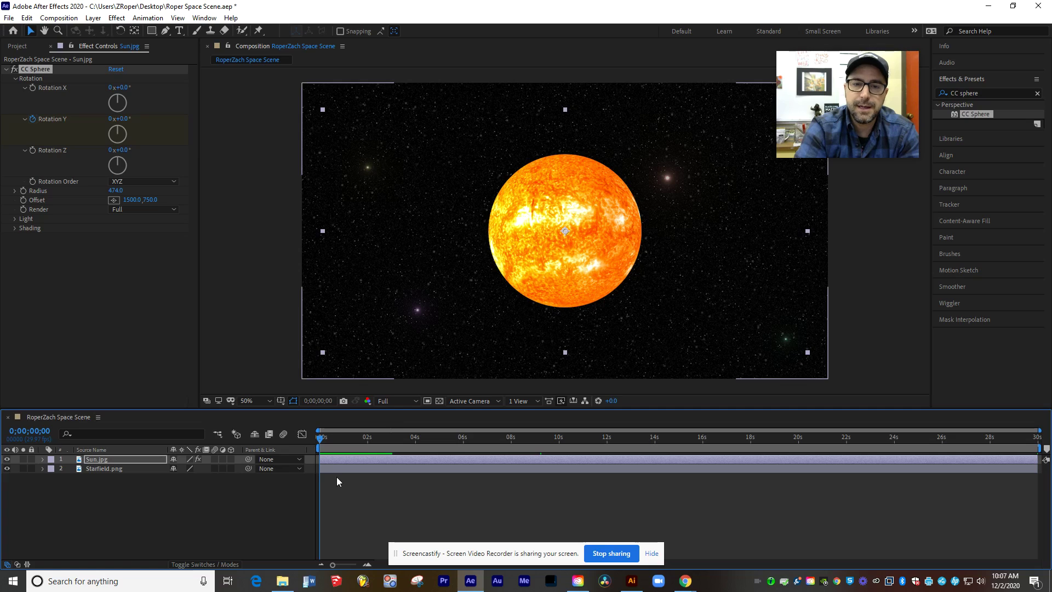
Step: Add Earth Map.jpg from the Project panel to the timeline and scale it to 30%
click(6, 69)
click(15, 48)
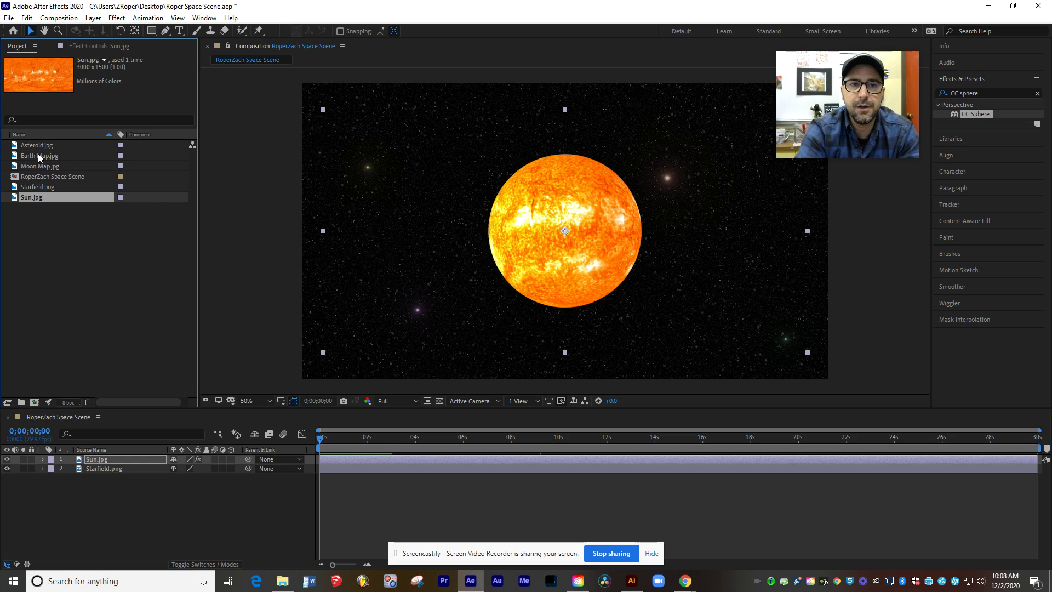
drag(38, 153, 109, 458)
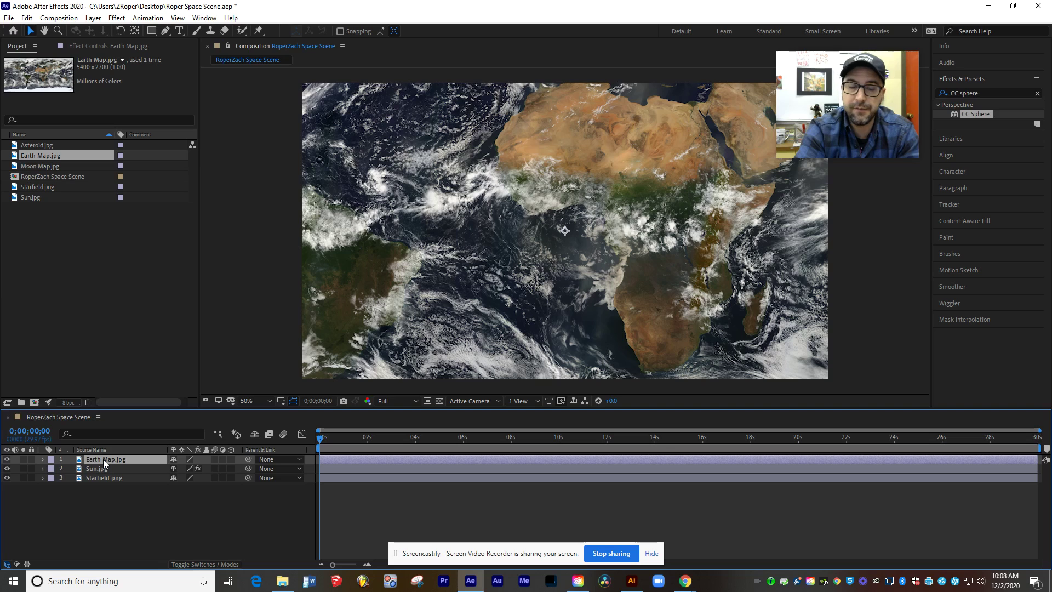
key(s)
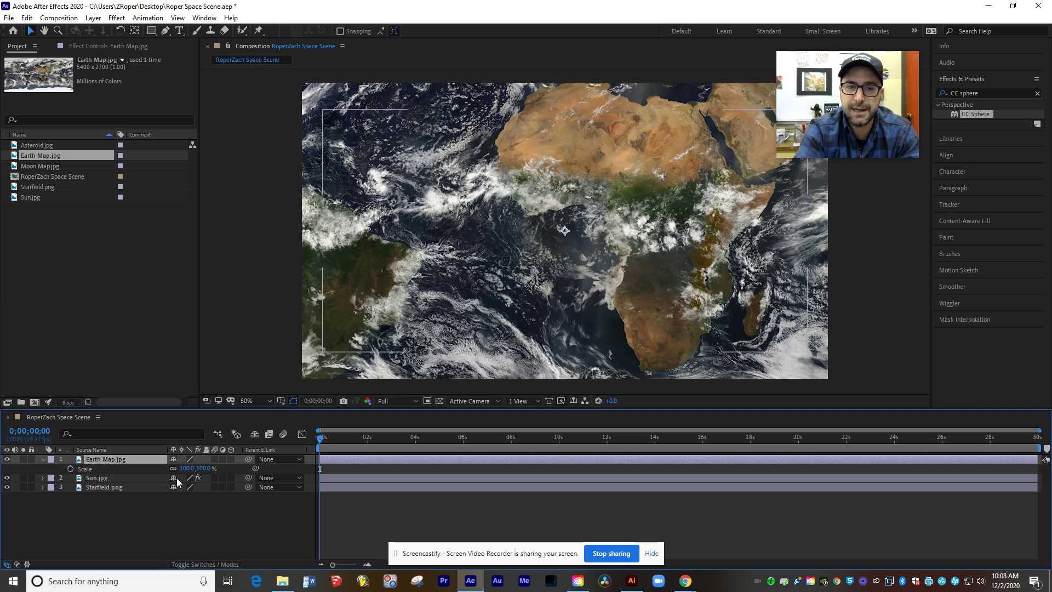
drag(203, 470, 173, 478)
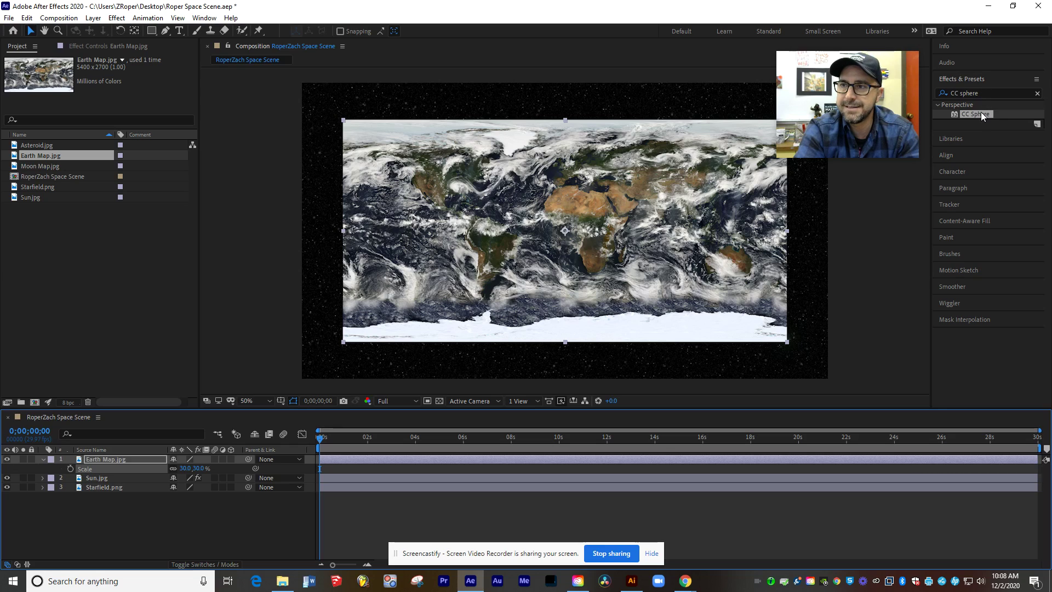
Step: Apply CC Sphere to the Earth Map layer and raise its Ambient shading to 67
drag(981, 112, 571, 239)
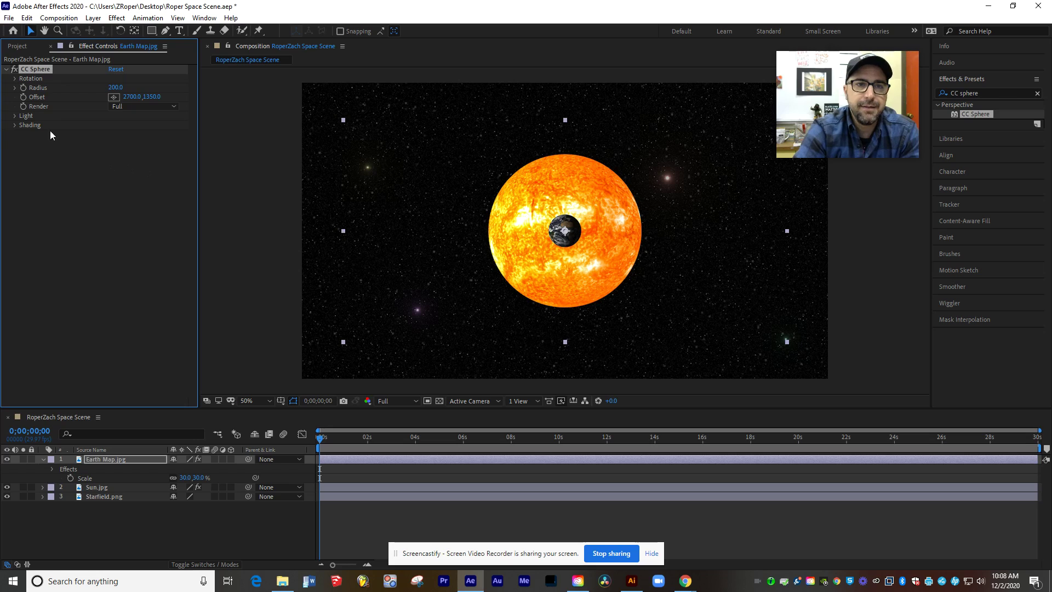
click(14, 125)
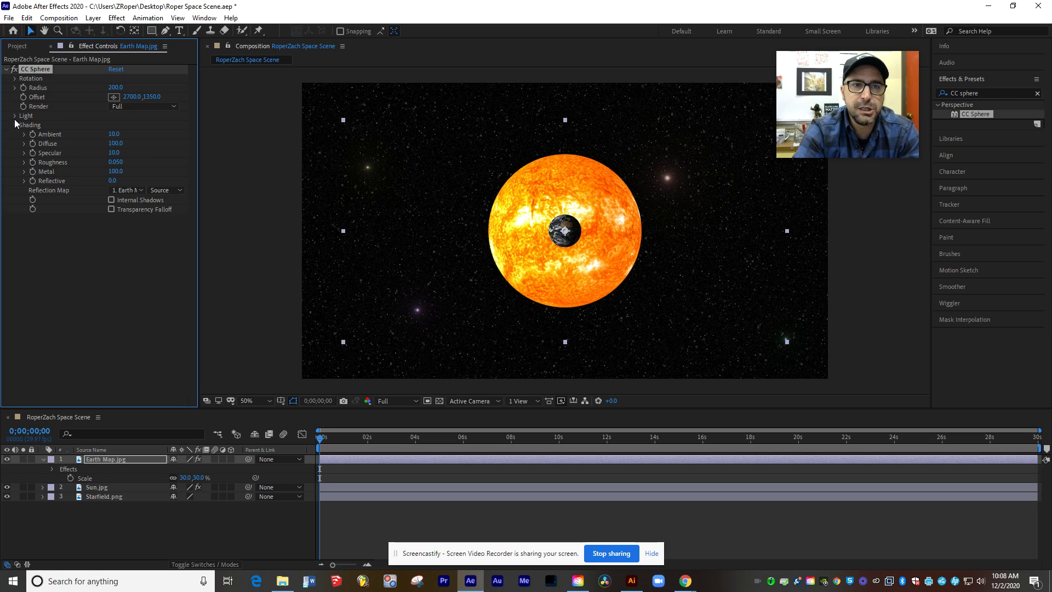
click(15, 116)
drag(117, 194, 154, 196)
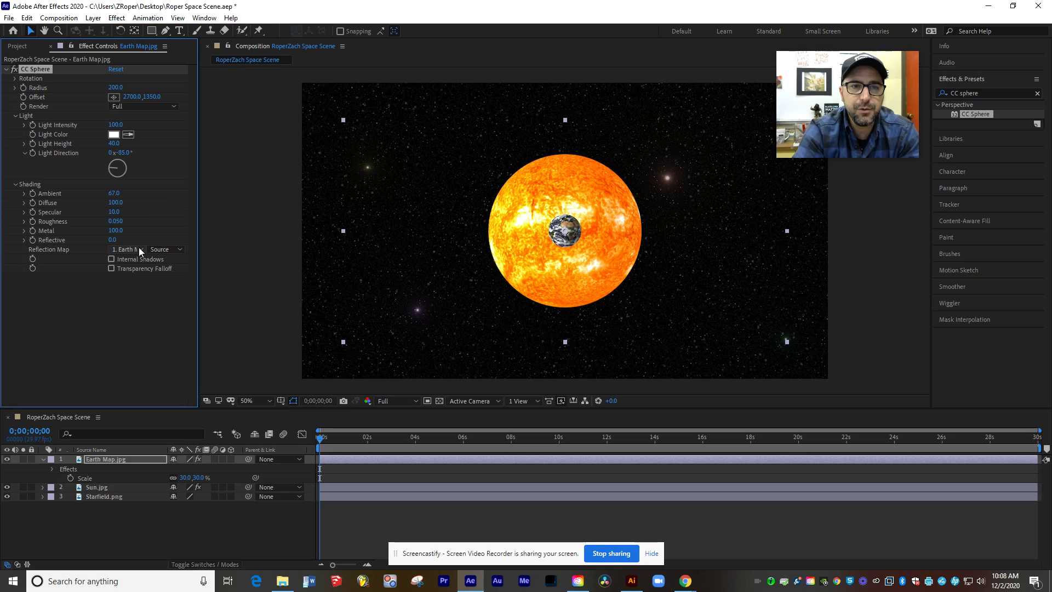
click(15, 116)
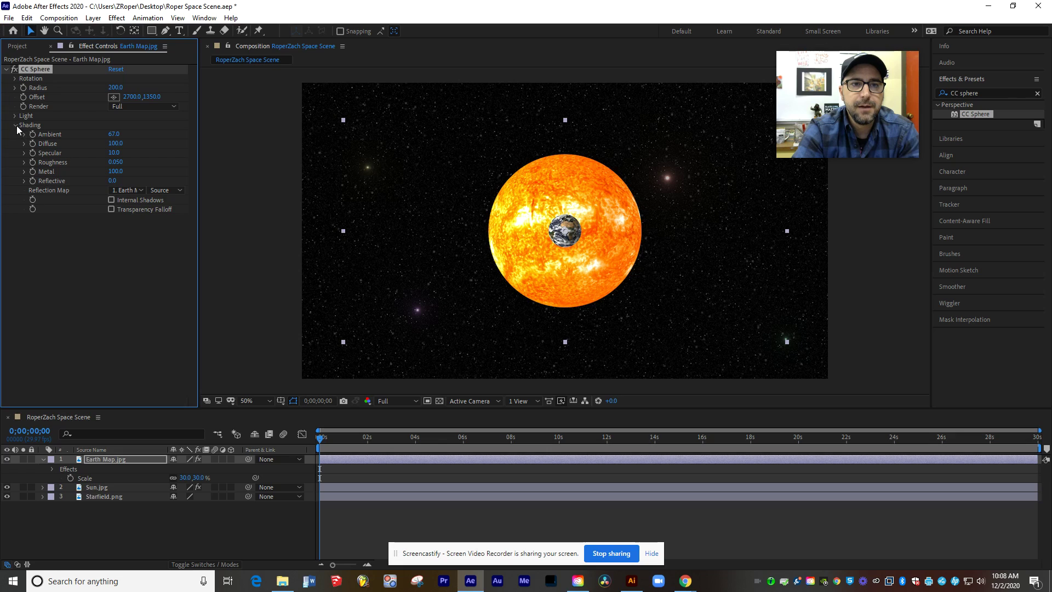
click(16, 126)
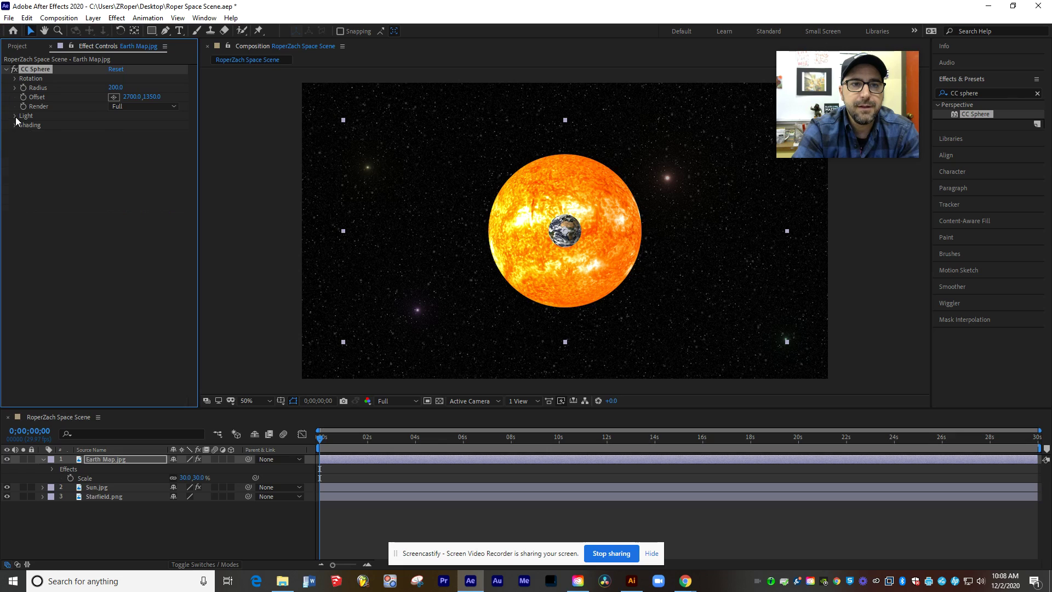
Step: Set the Earth's CC Sphere Rotation Y to 7 revolutions at the end, then preview from 0 s
click(15, 79)
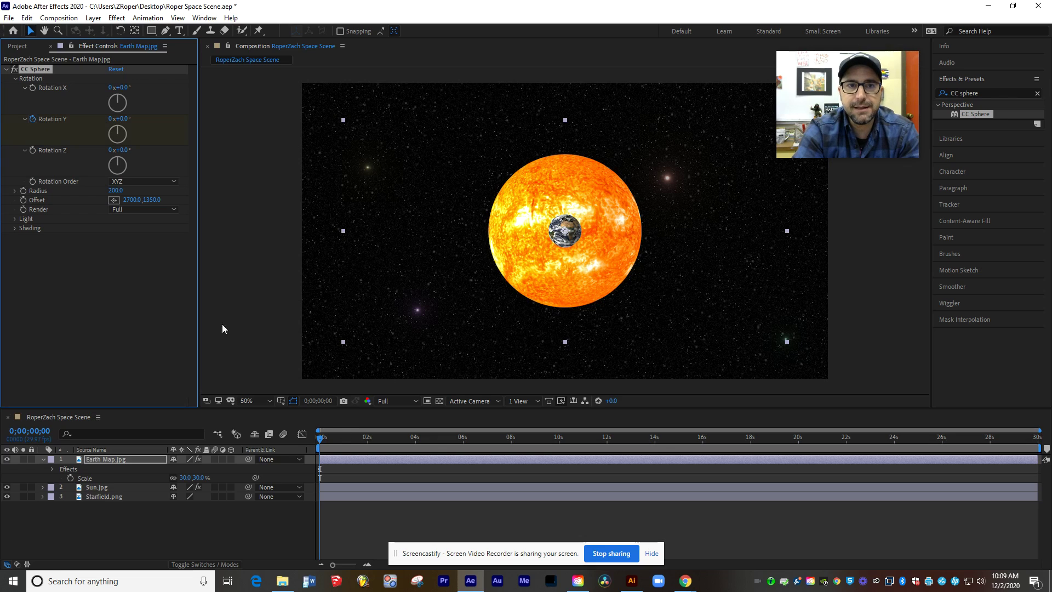
click(329, 436)
drag(349, 437, 1040, 430)
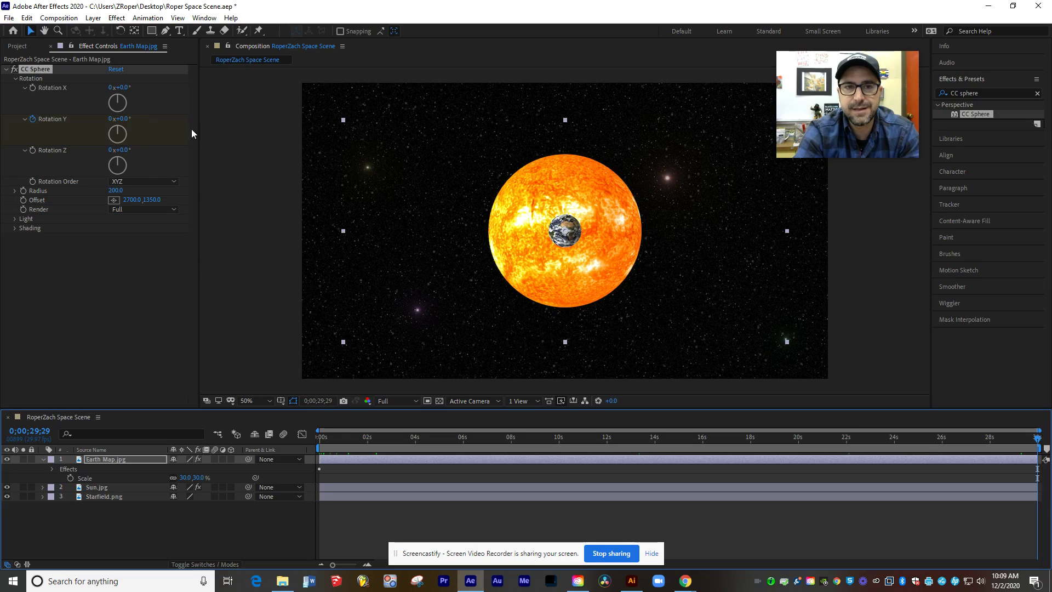
click(112, 119)
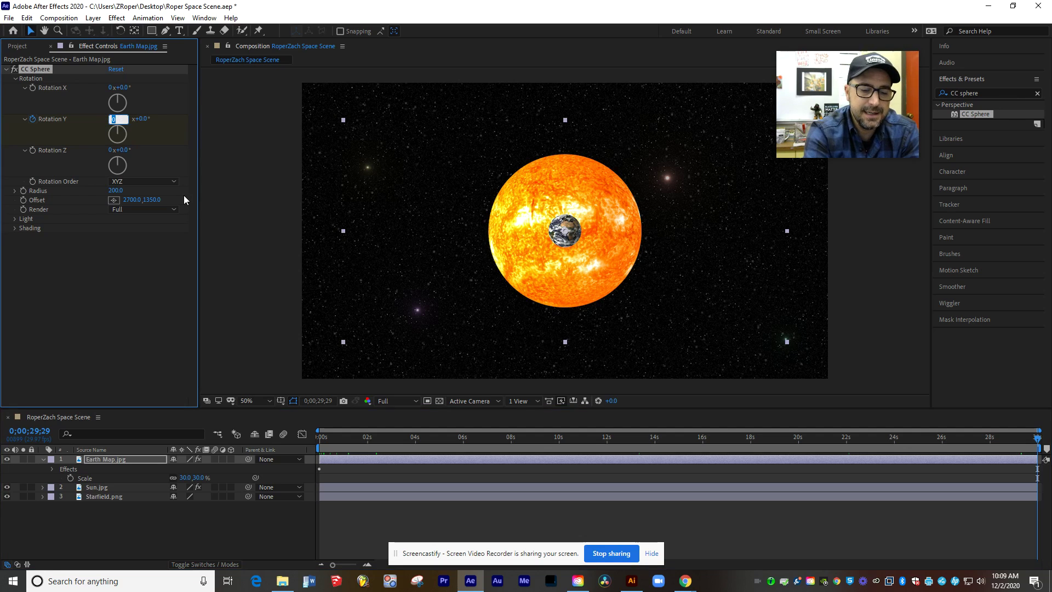
text(7)
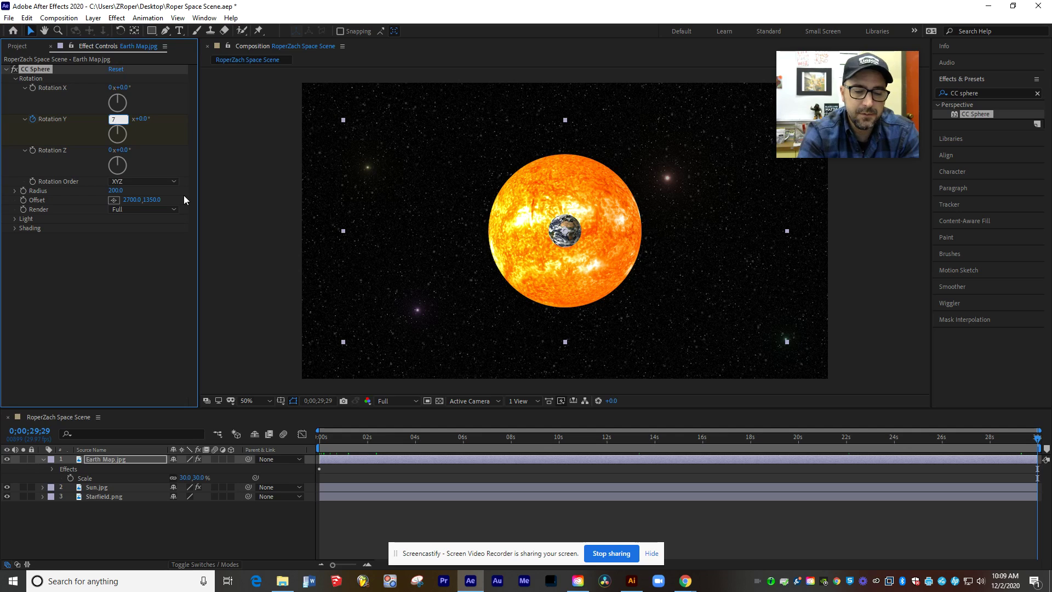
key(Tab)
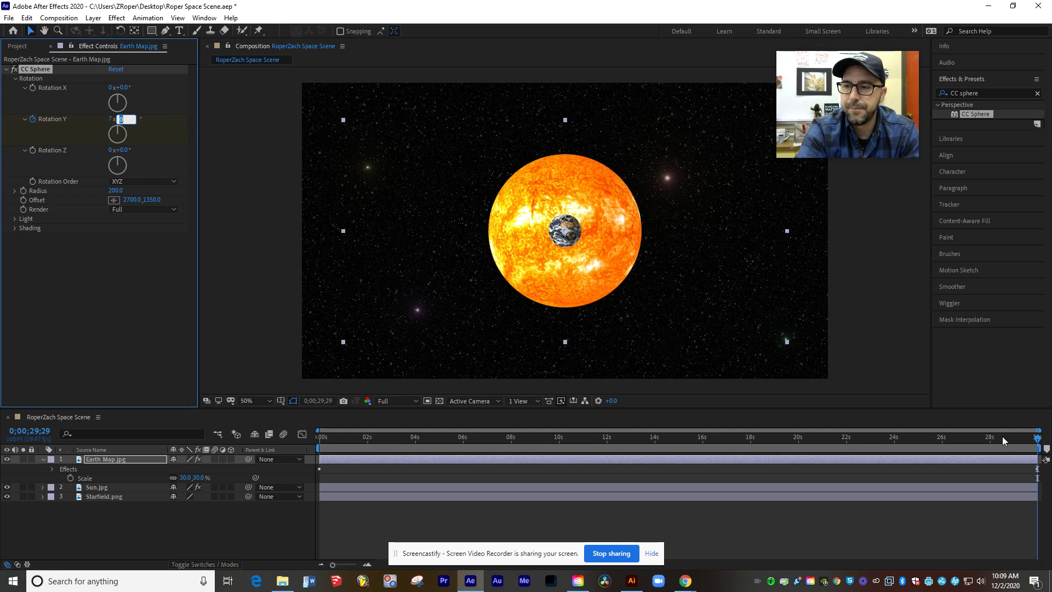
drag(1037, 440, 231, 442)
key(space)
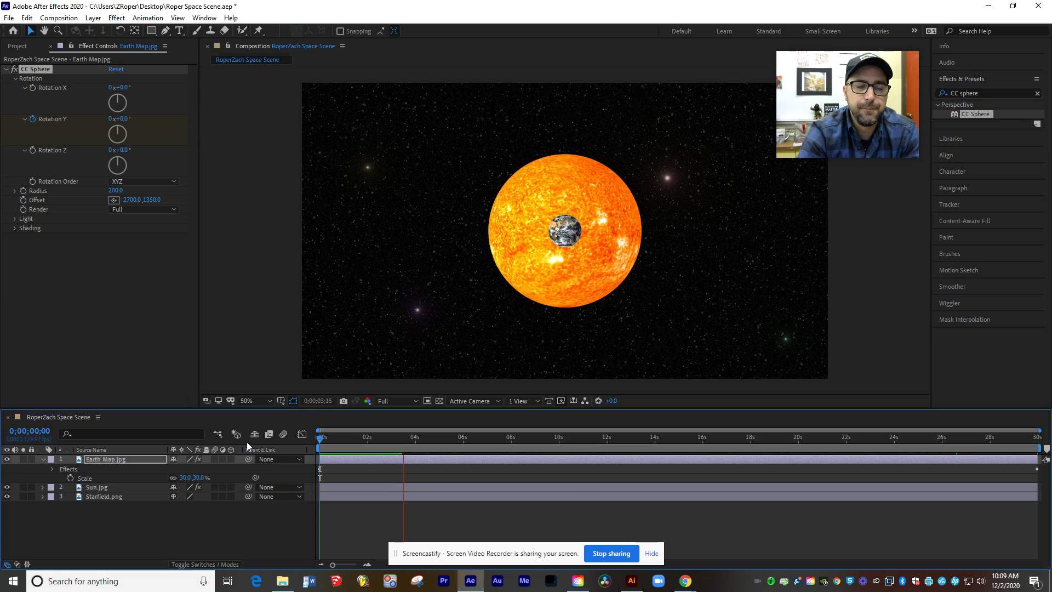
Step: Move the Earth globe to the sun's upper right and scrub its layer Rotation to 2x+15°
click(44, 459)
click(44, 459)
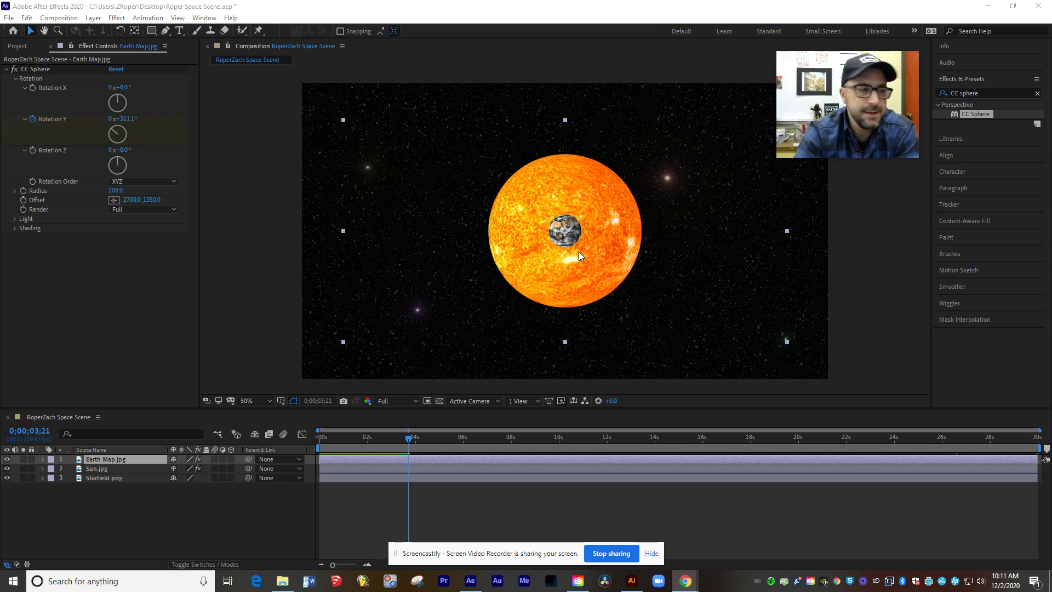
drag(570, 237, 699, 183)
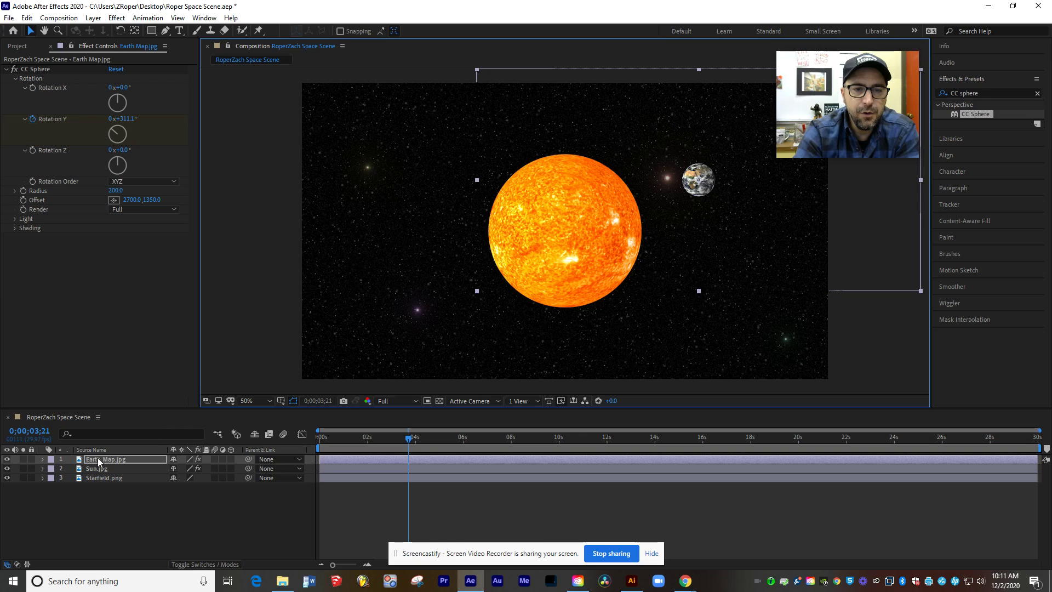
click(43, 459)
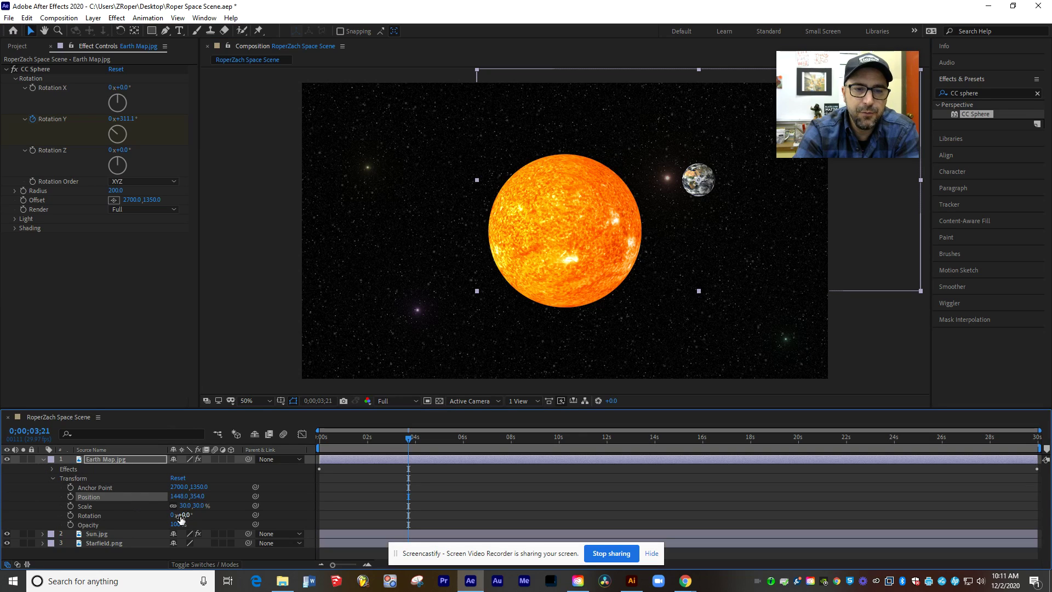
drag(181, 518, 592, 493)
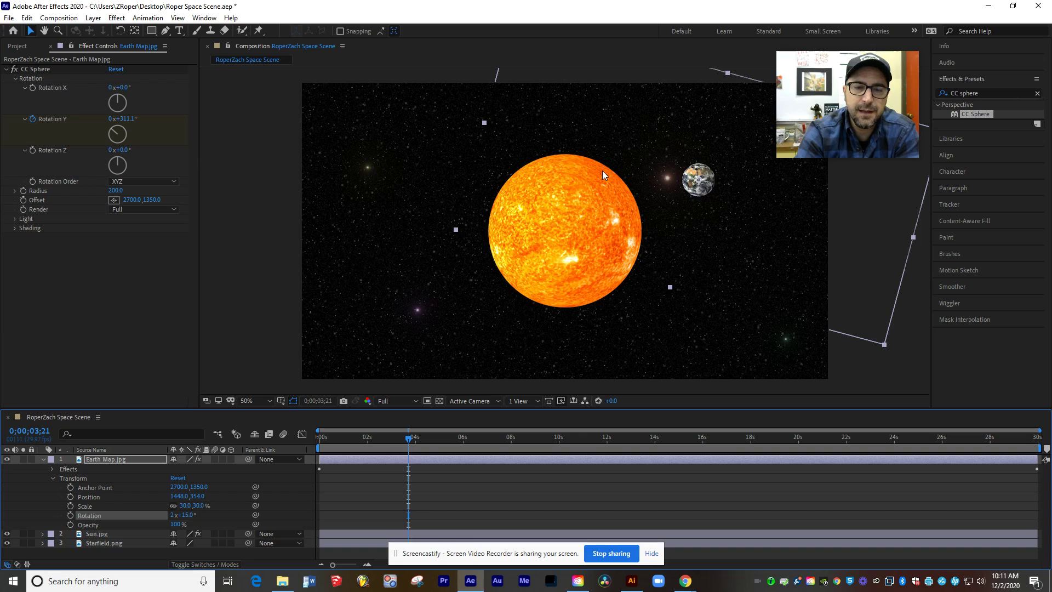
Step: Undo the rotation, move Earth's anchor point onto the sun's centre, and scrub Rotation to orbit it
key(ctrl+z)
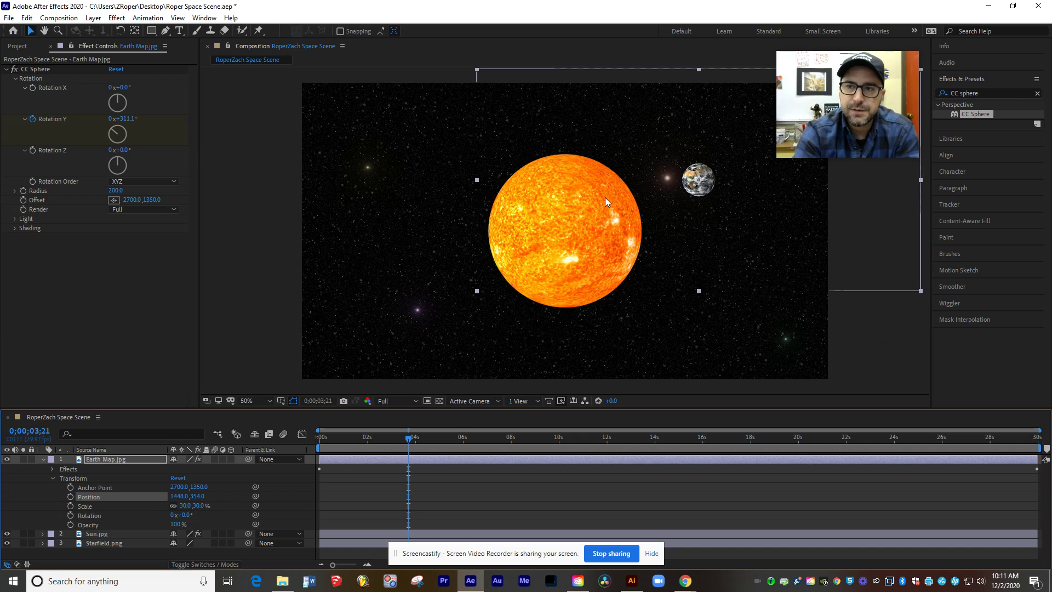
click(135, 31)
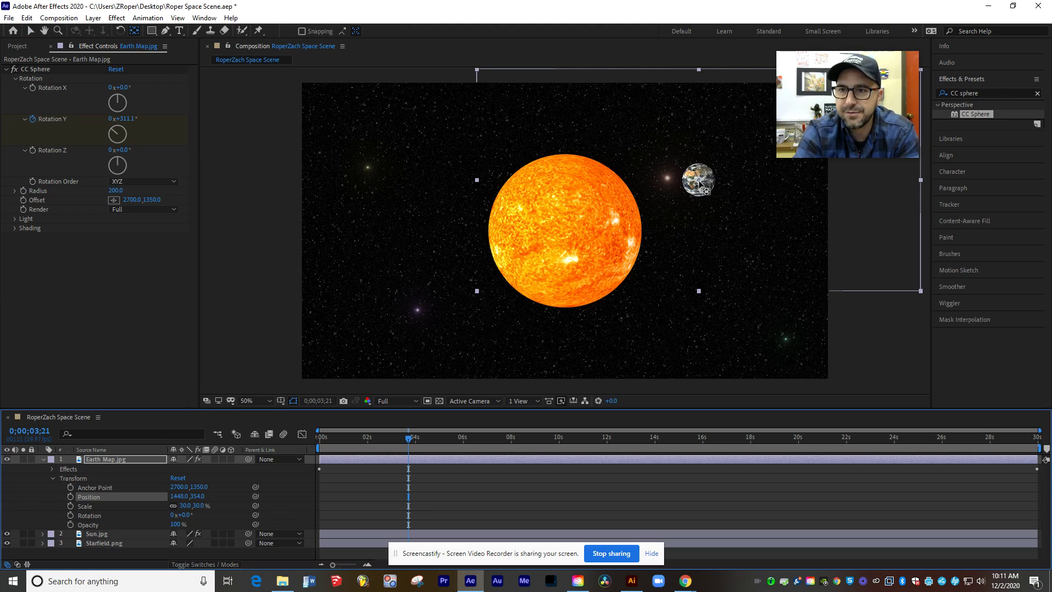
drag(699, 182, 573, 221)
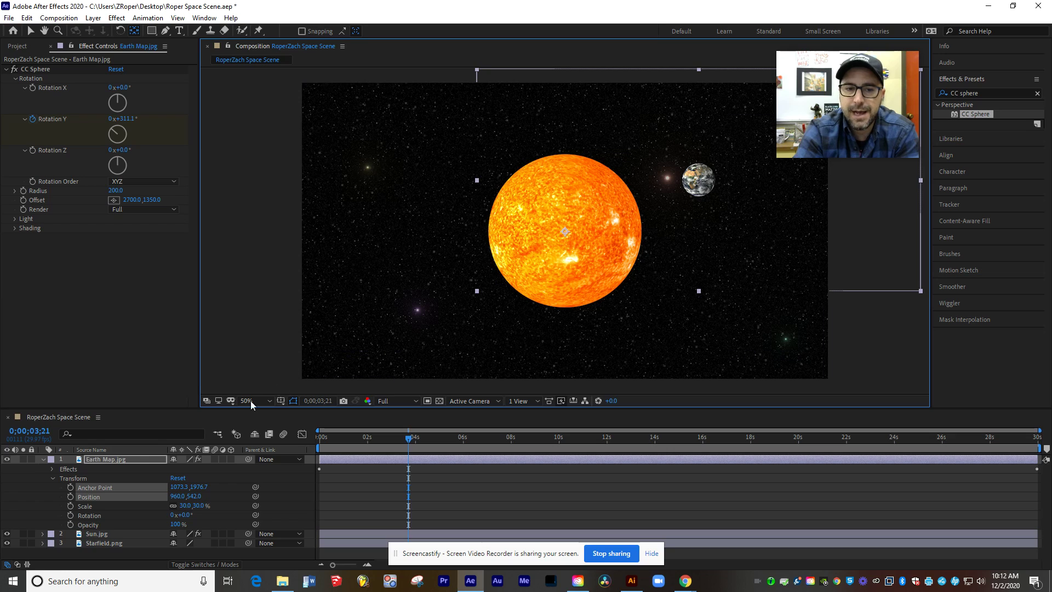
click(100, 516)
drag(190, 516, 463, 467)
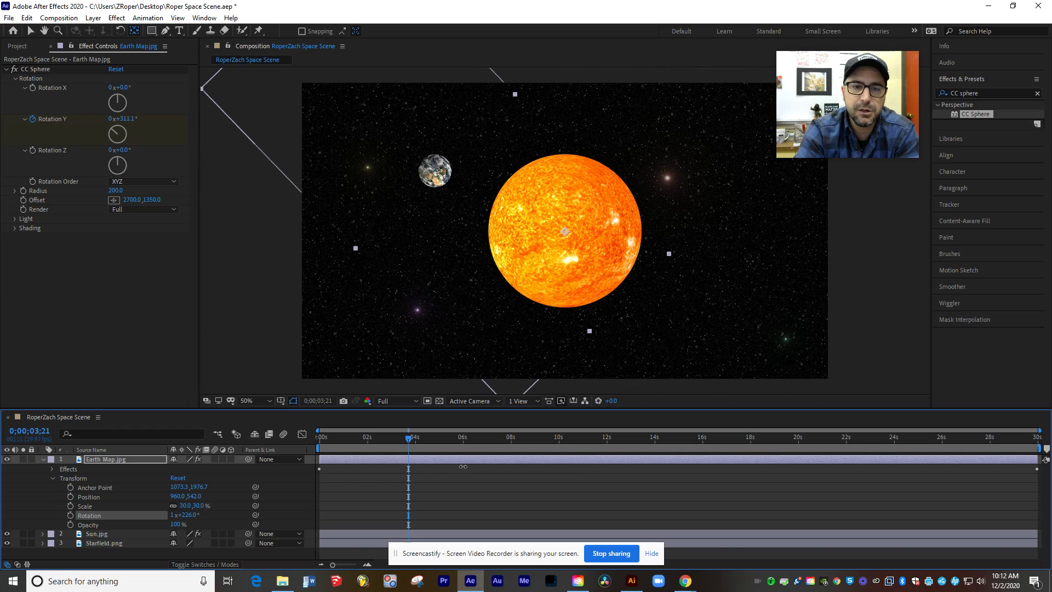
Step: Parent the Earth Map layer to the Sun.jpg layer with the pick whip
click(43, 460)
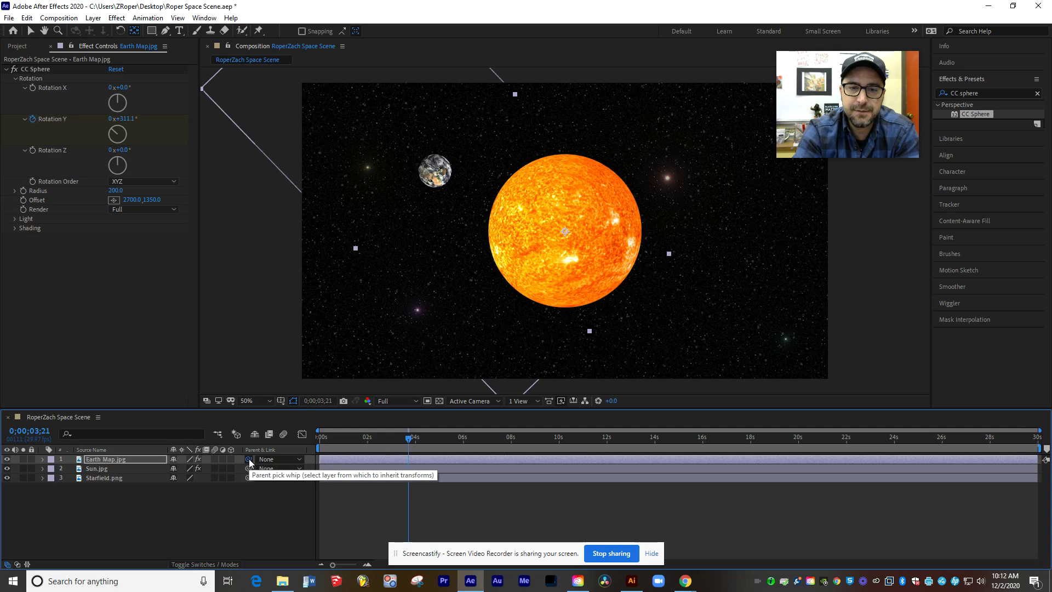
drag(248, 458, 101, 470)
click(43, 468)
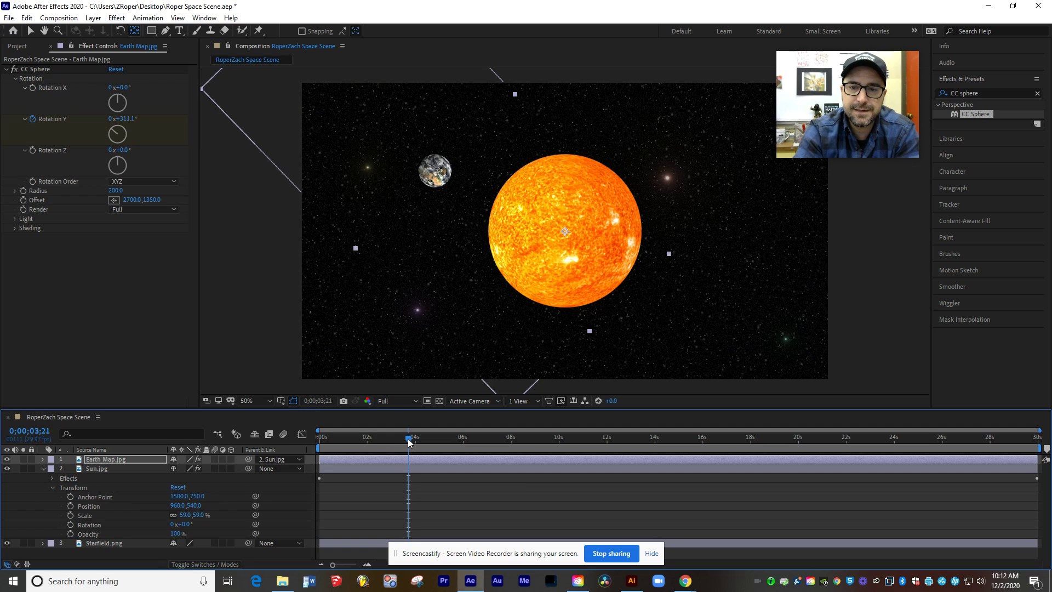
Step: Keyframe the sun's Position at 0 s with the sun moved to the scene's left edge
drag(408, 438, 308, 449)
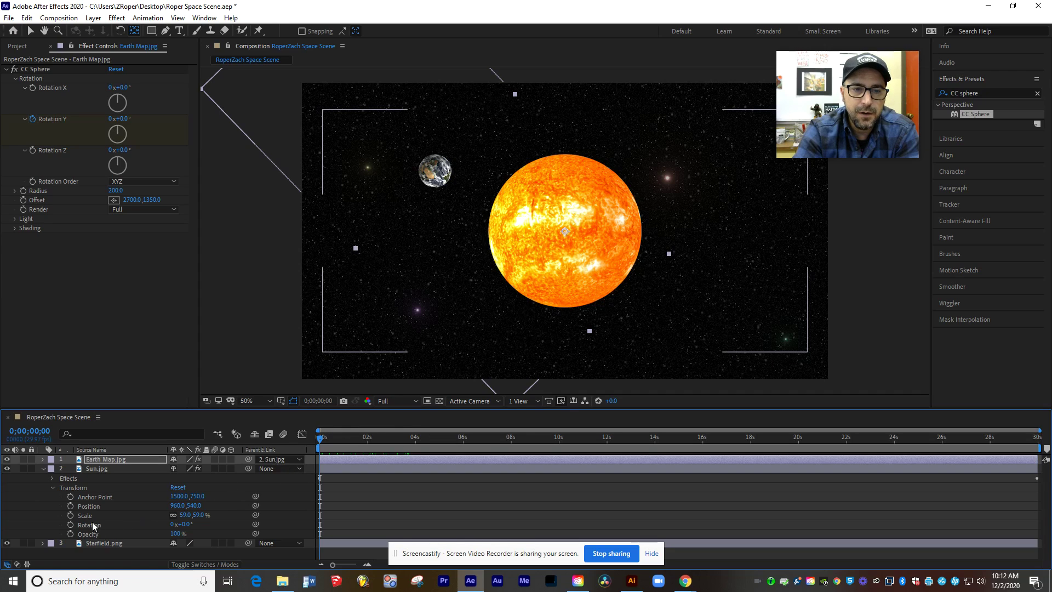
click(71, 506)
click(431, 264)
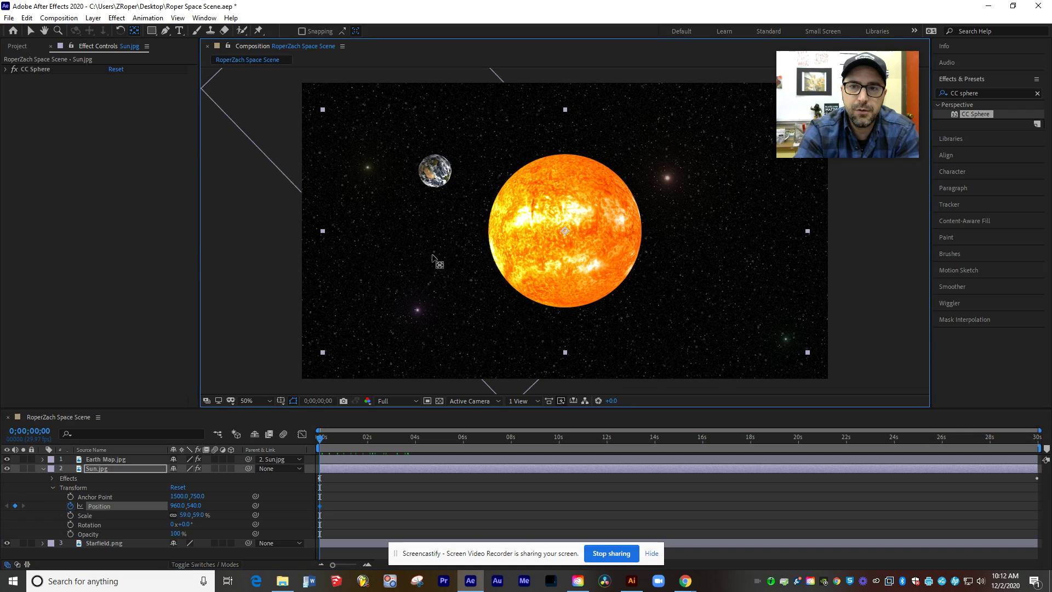
click(36, 32)
drag(587, 239, 331, 248)
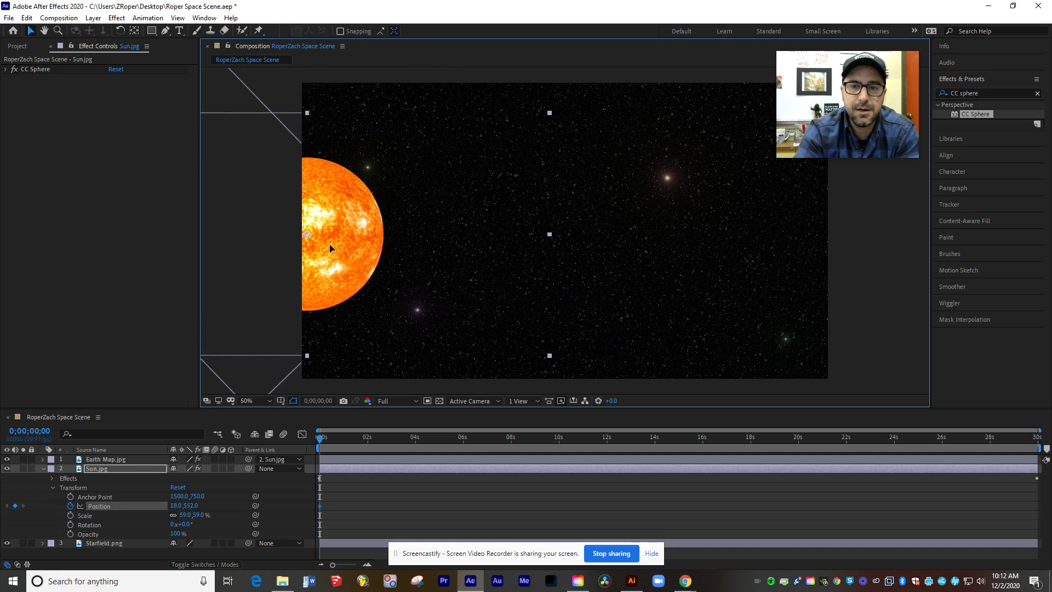
Step: At the end, push the sun's Position X past the right edge and check the motion midway
drag(322, 439, 1038, 436)
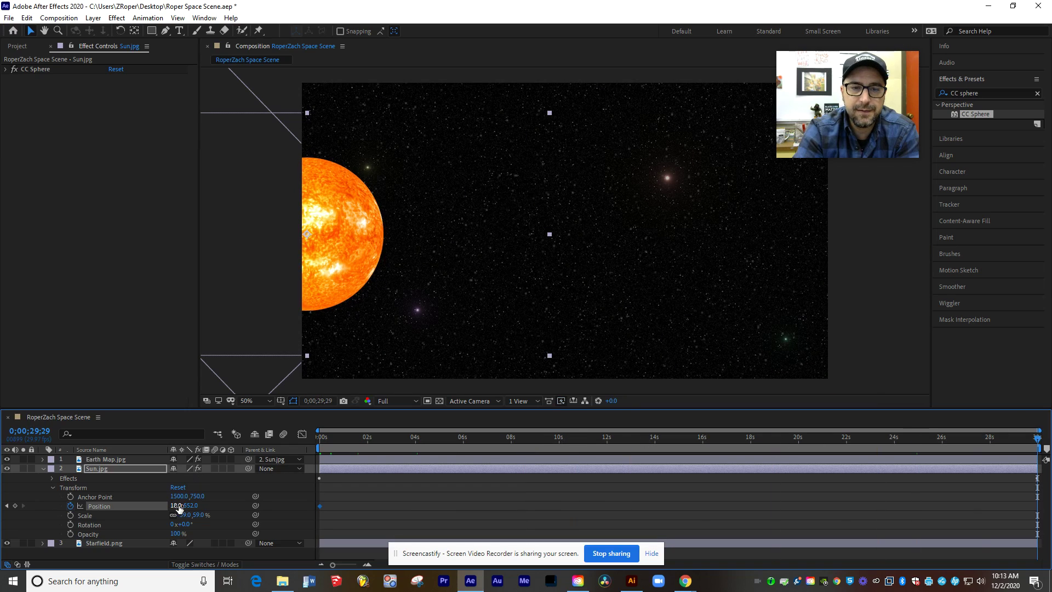
drag(176, 506, 1049, 416)
drag(175, 510, 412, 501)
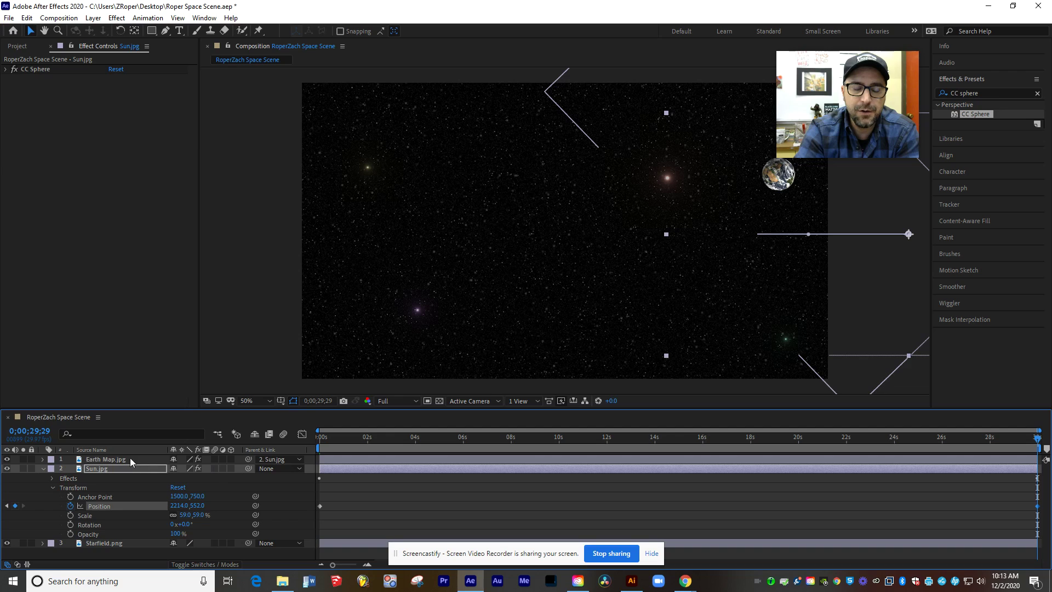
click(43, 468)
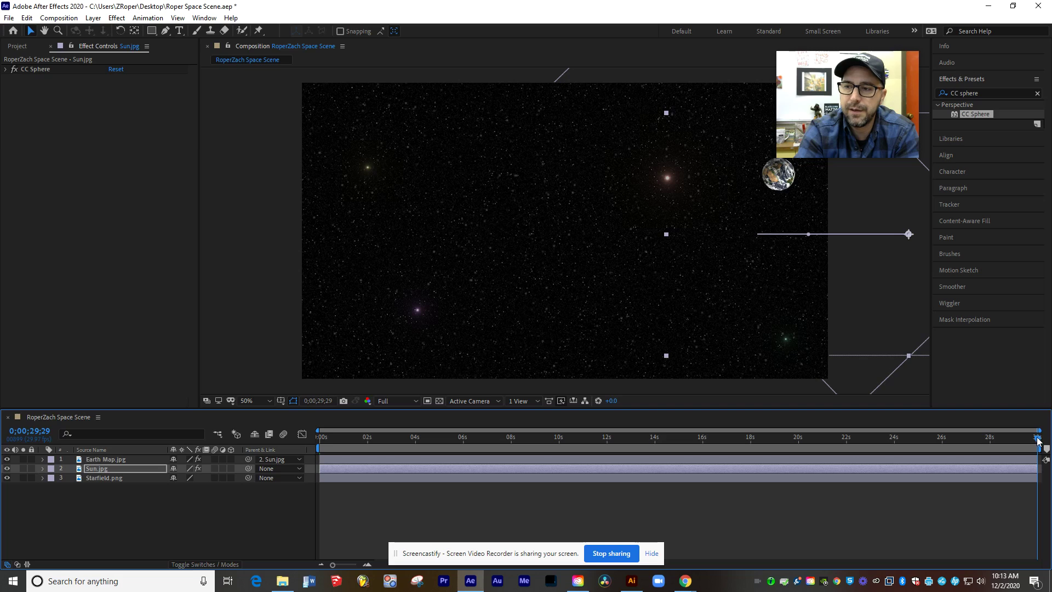
drag(1038, 440, 570, 425)
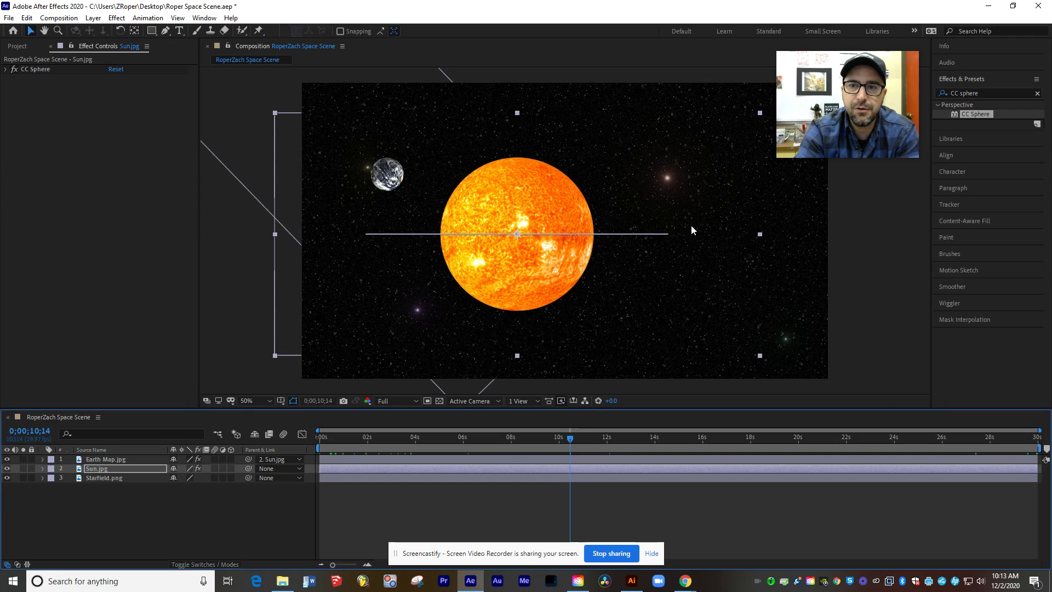
Step: Enable the Earth Map layer's Rotation stopwatch and set its revolutions at the end
drag(561, 442, 318, 435)
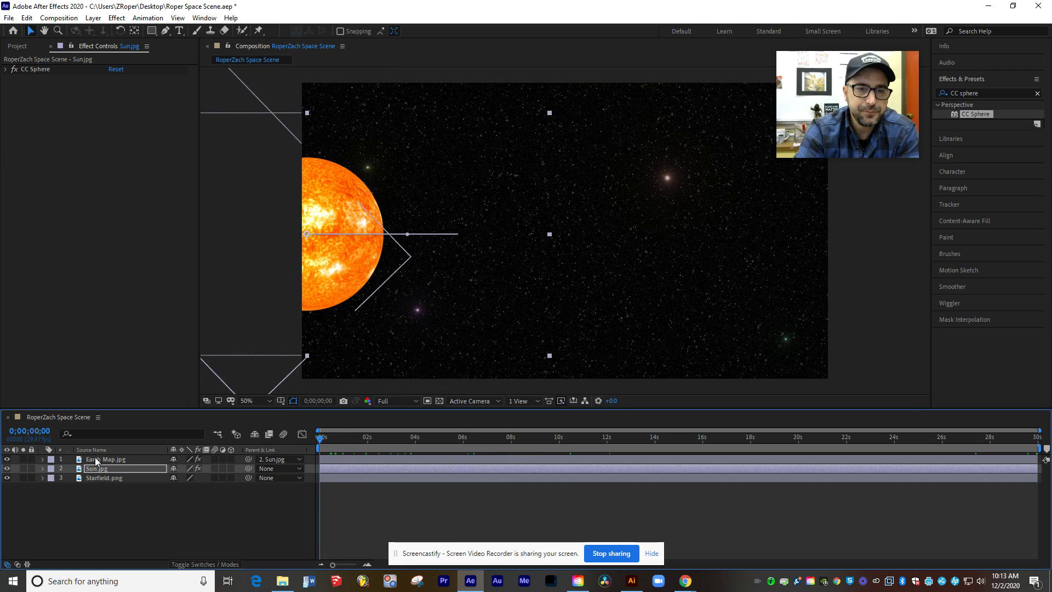
click(58, 462)
click(43, 460)
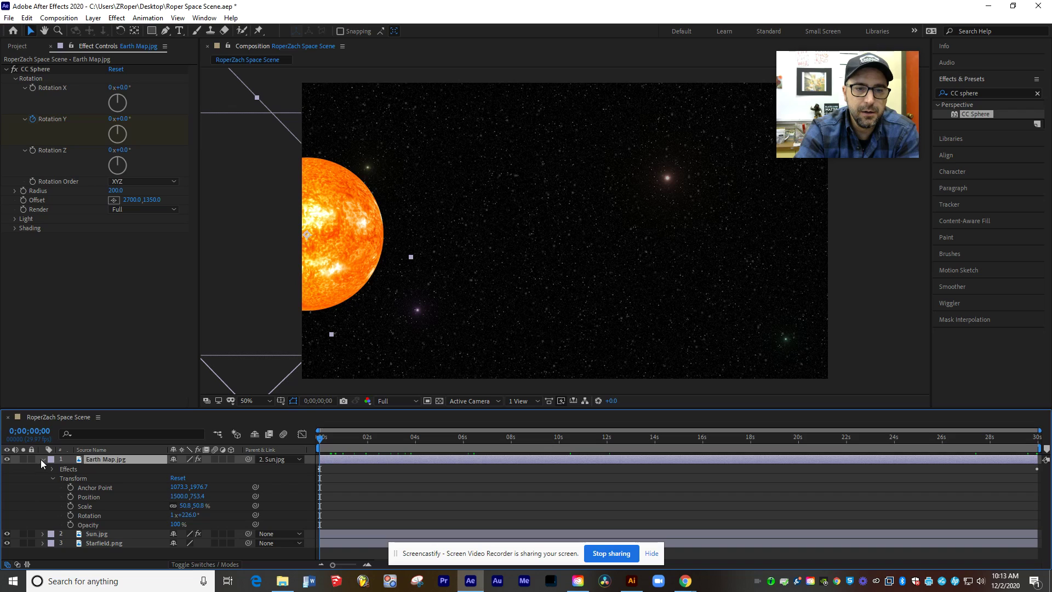
click(71, 515)
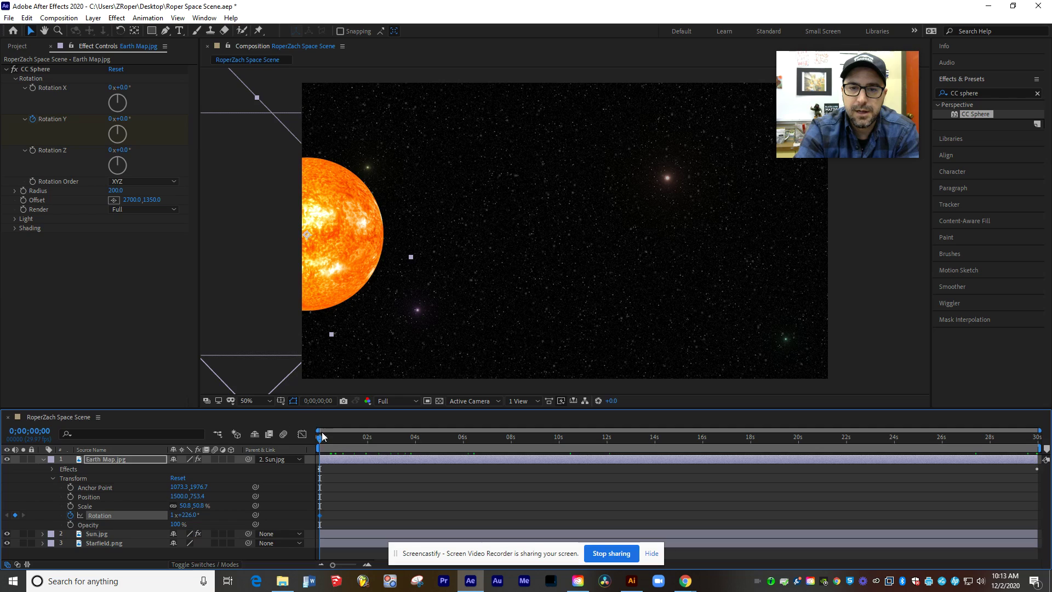
drag(323, 437, 1040, 443)
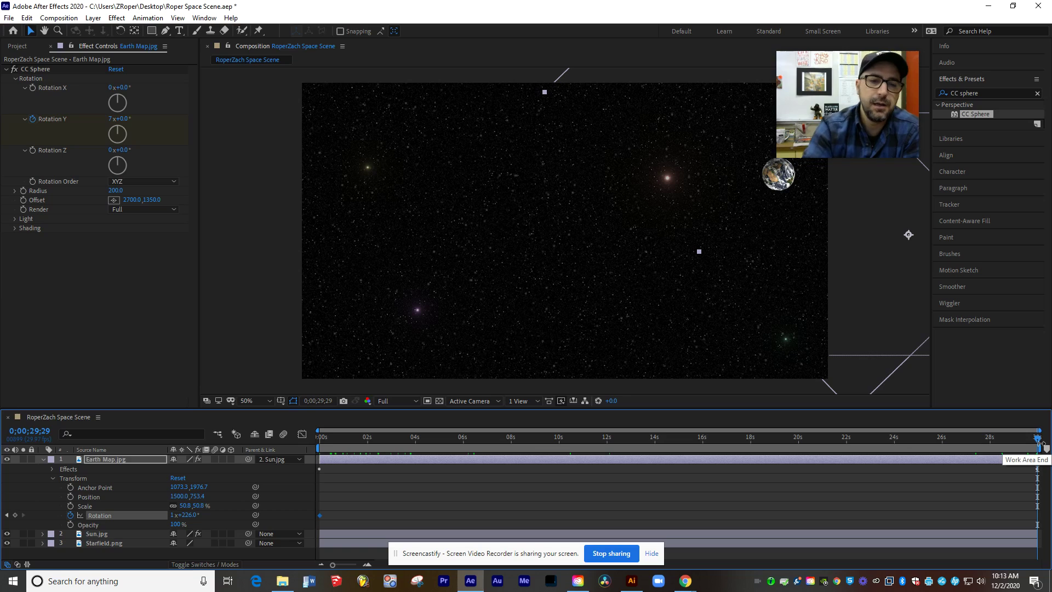
click(172, 515)
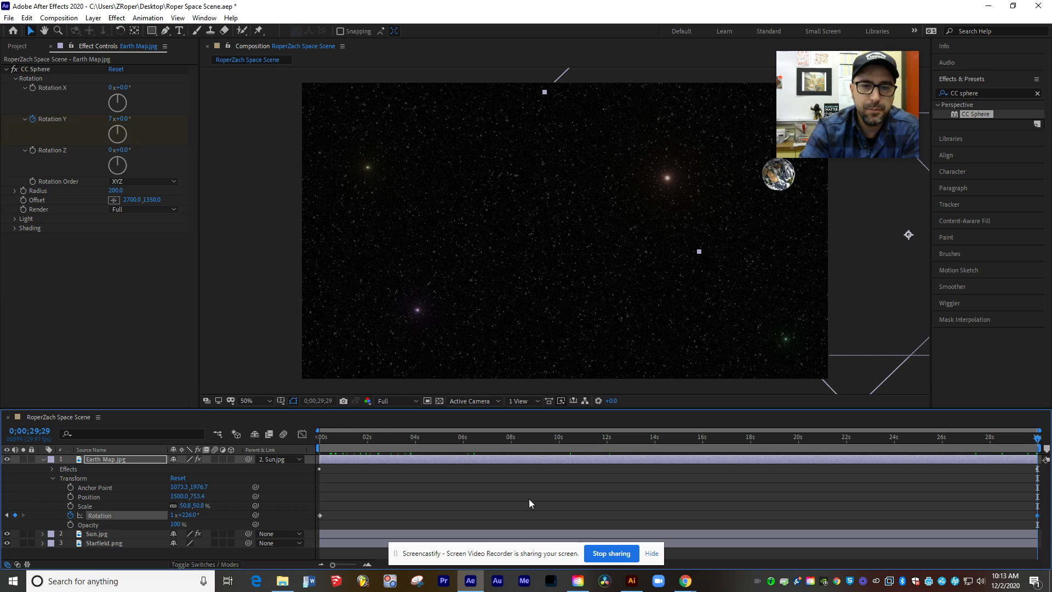
Step: Set Earth's Rotation to 0x+0.0° at 0 s and preview the orbit
drag(1036, 441, 320, 437)
click(172, 516)
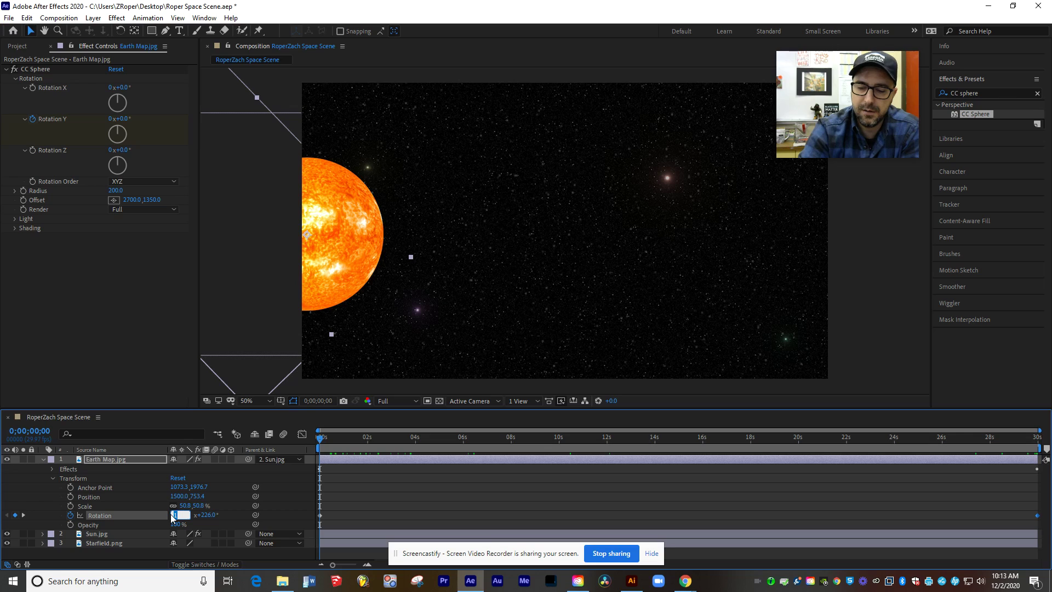
key(Return)
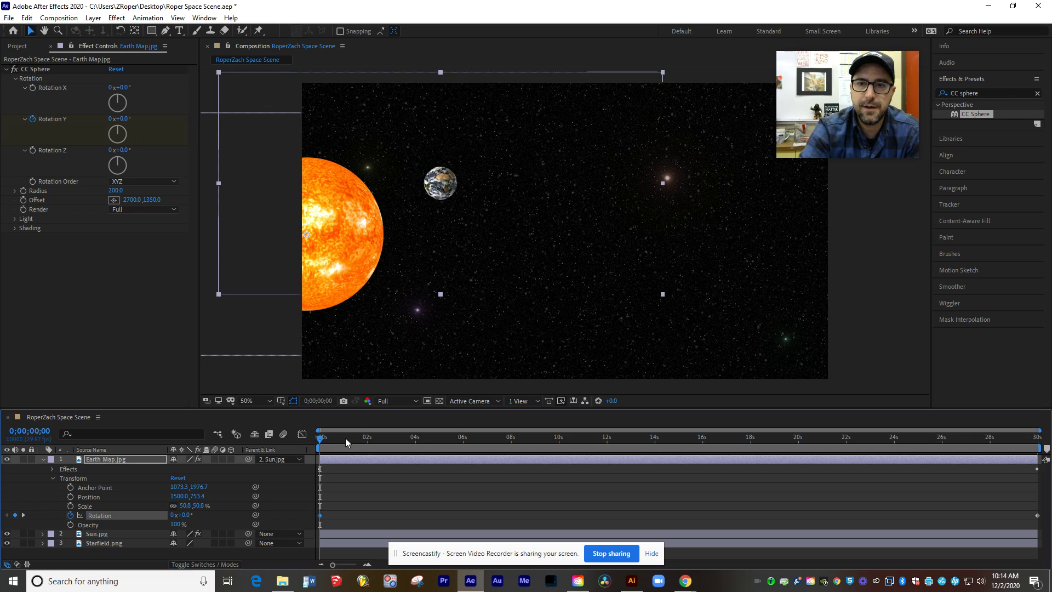
key(space)
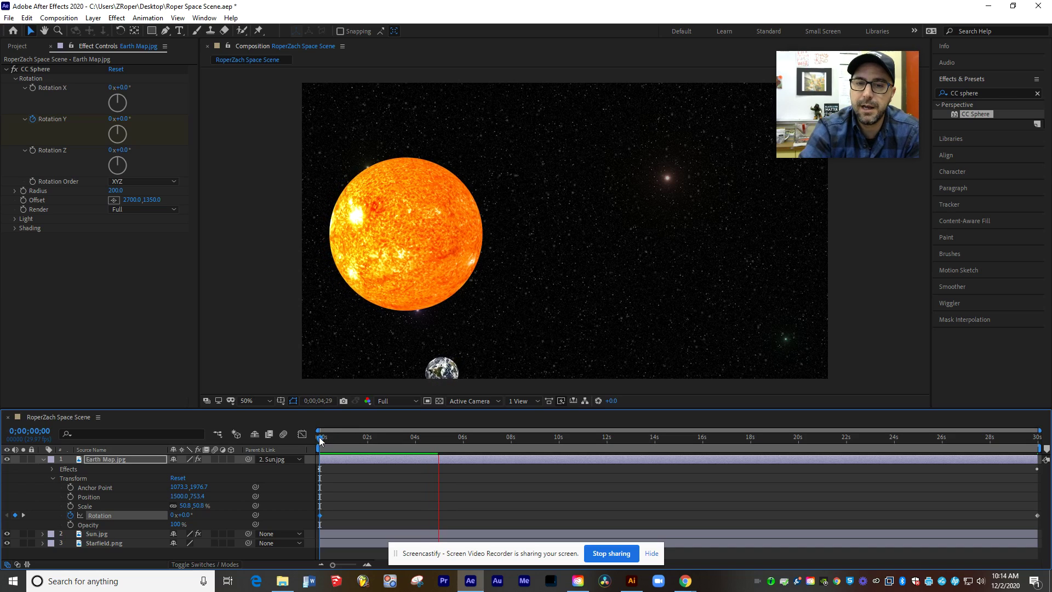
drag(345, 437, 311, 451)
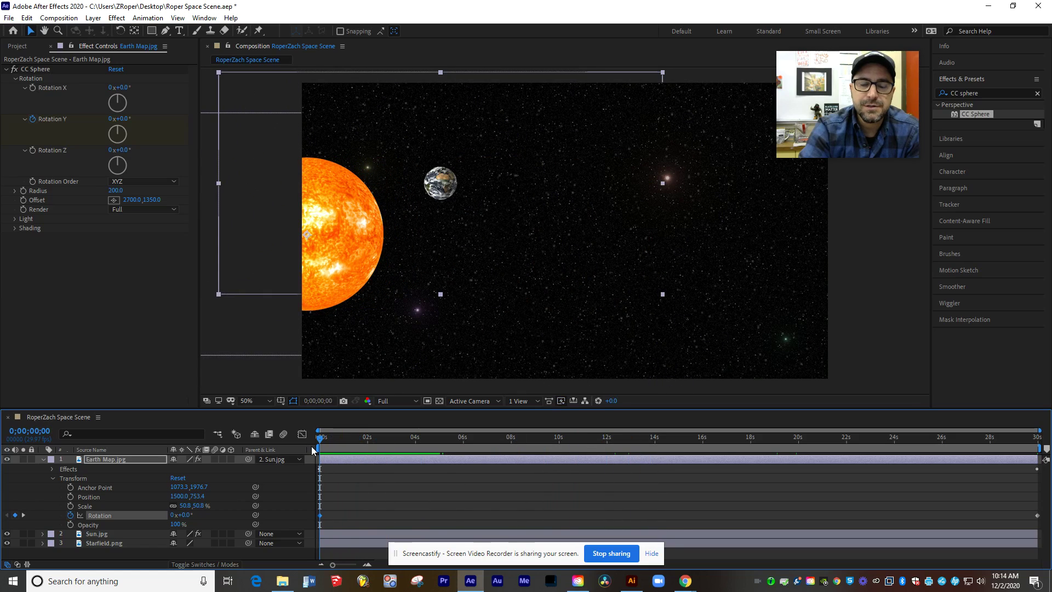
Step: Add Moon Map.jpg with CC Sphere, scale it to 12%, and place it beside the Earth
click(42, 460)
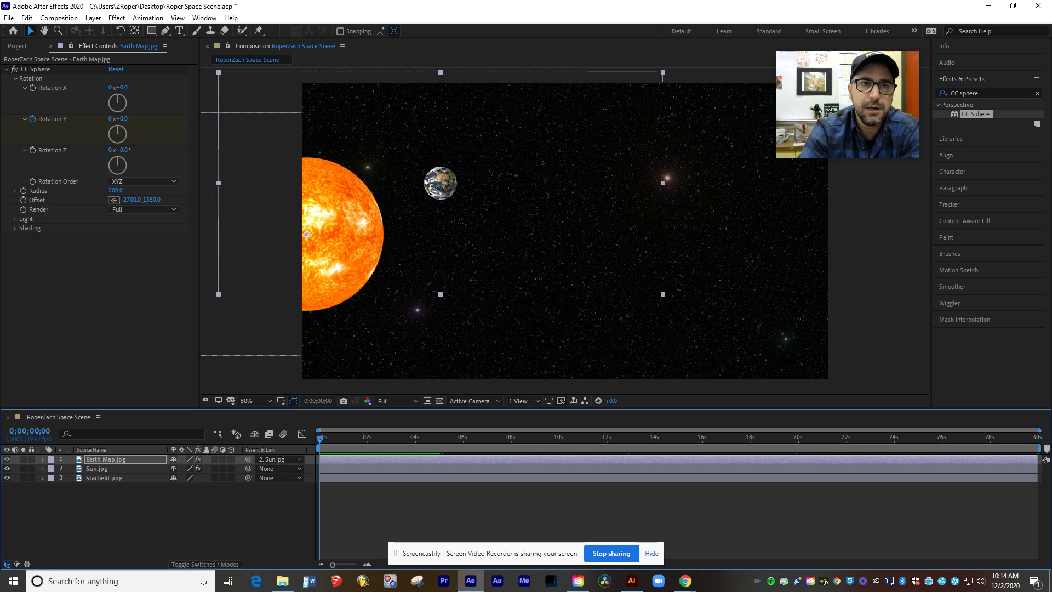
click(16, 46)
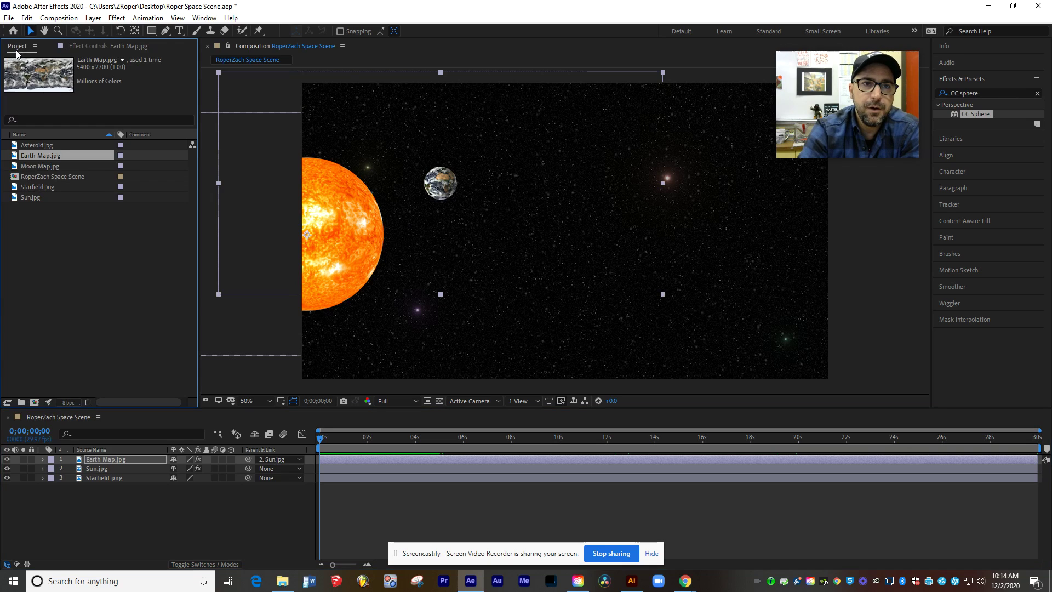
drag(41, 166, 91, 461)
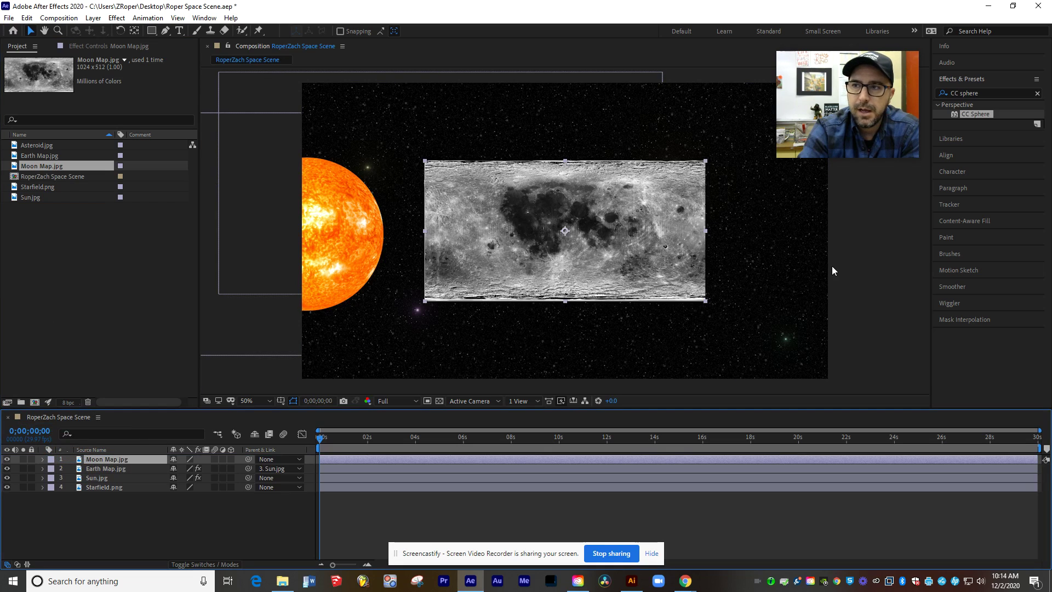
drag(982, 118, 586, 222)
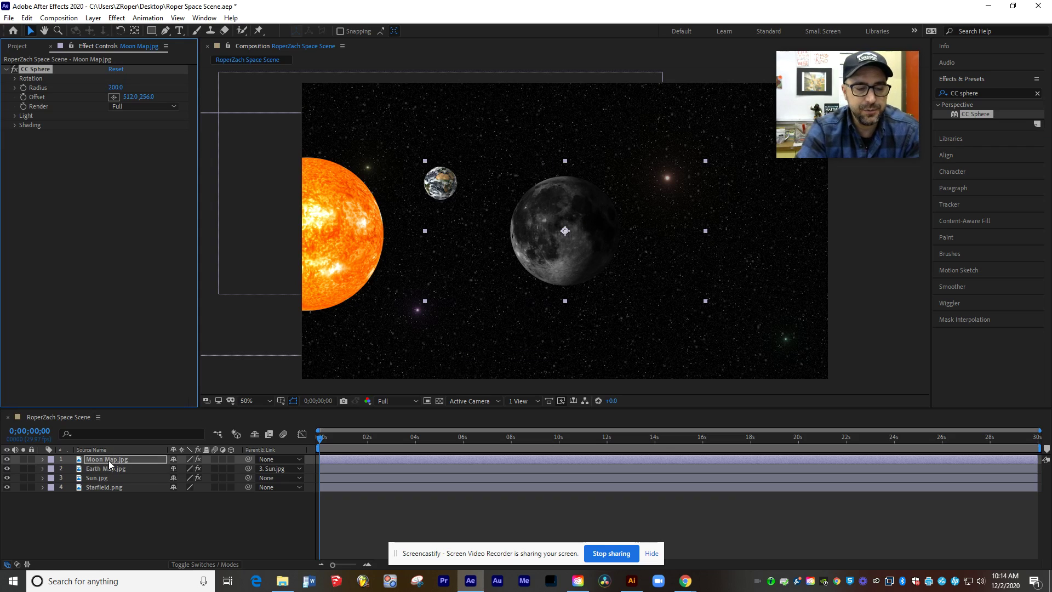
key(s)
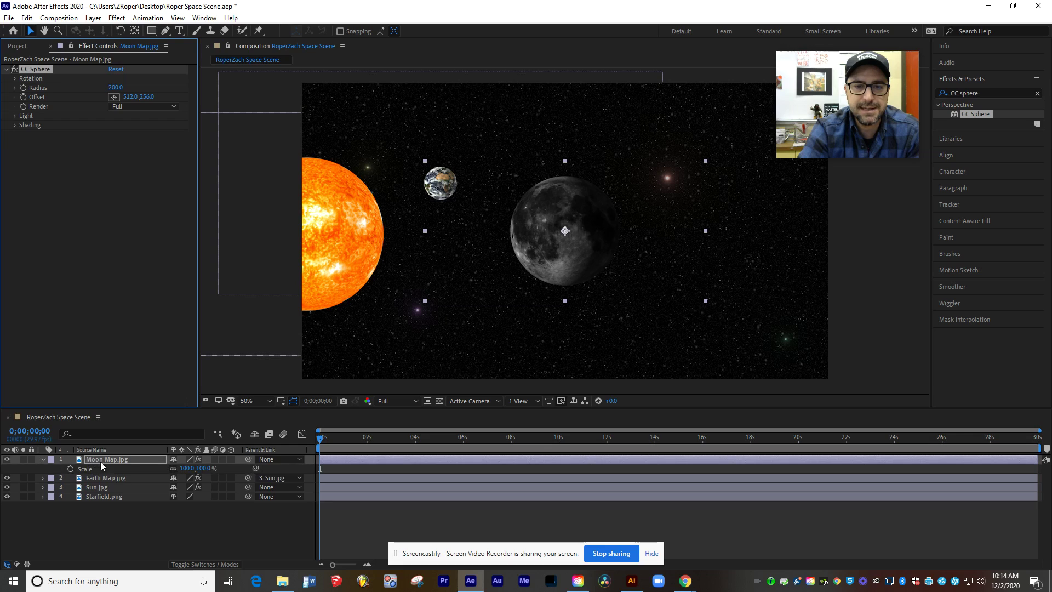
drag(203, 470, 164, 478)
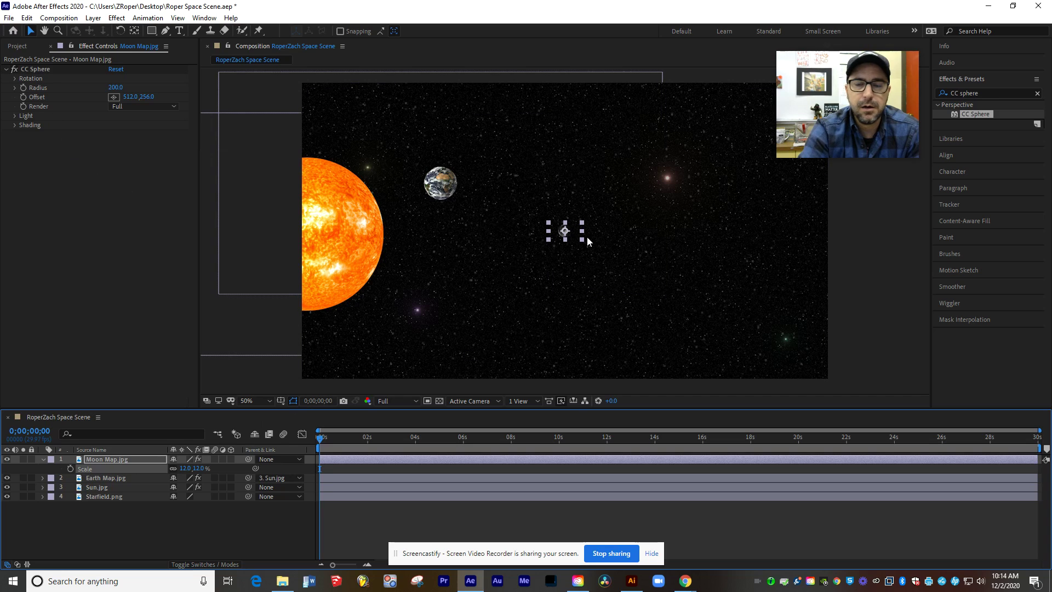
drag(565, 232, 473, 167)
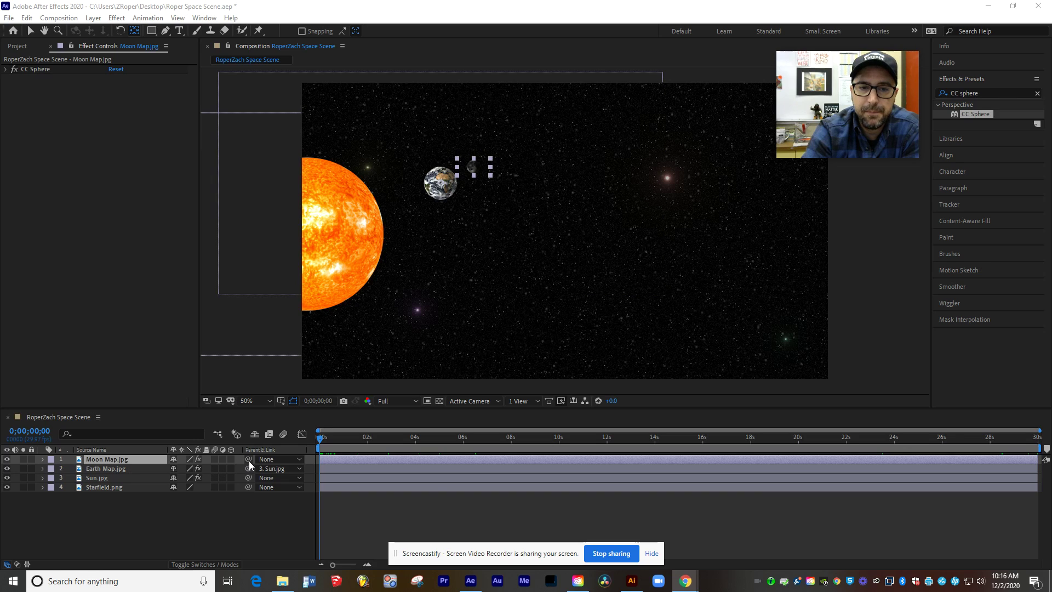
Step: Parent Moon Map.jpg to the Earth Map.jpg layer and scrub to confirm the moon follows
drag(249, 461, 104, 469)
mouse_move(321, 443)
mouse_down()
mouse_move(386, 447)
mouse_move(318, 450)
mouse_up()
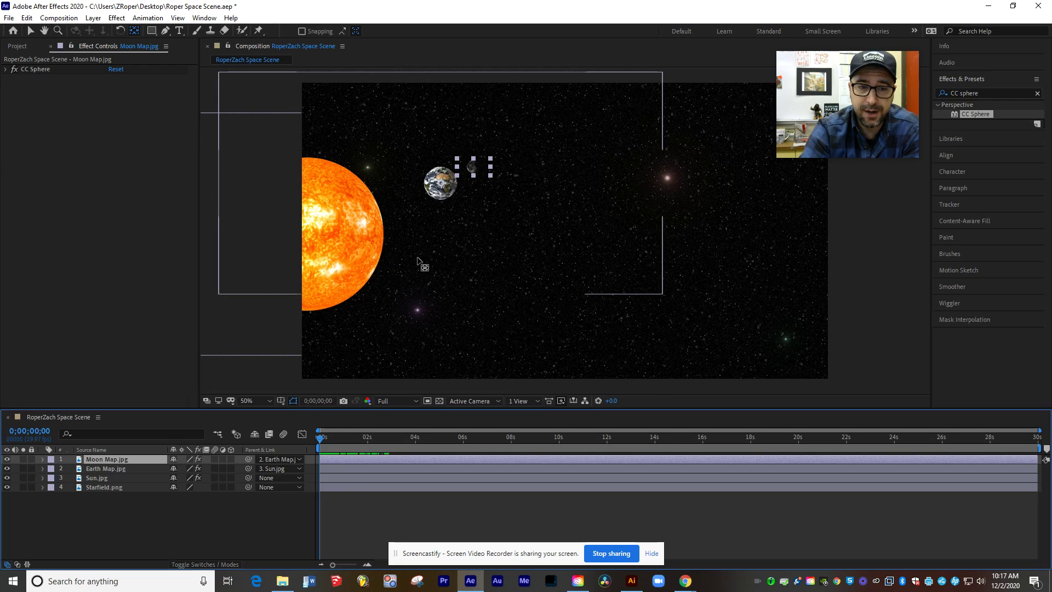
Step: Keyframe Moon Map's Rotation from 0° at the start to 4 revolutions at the end
click(44, 459)
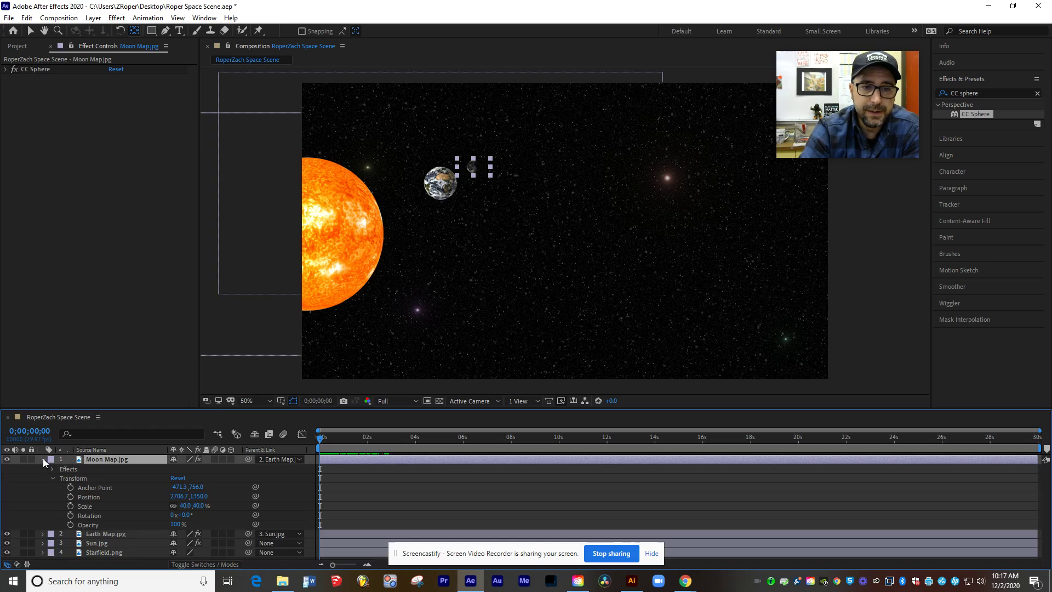
click(71, 515)
drag(320, 437, 1037, 427)
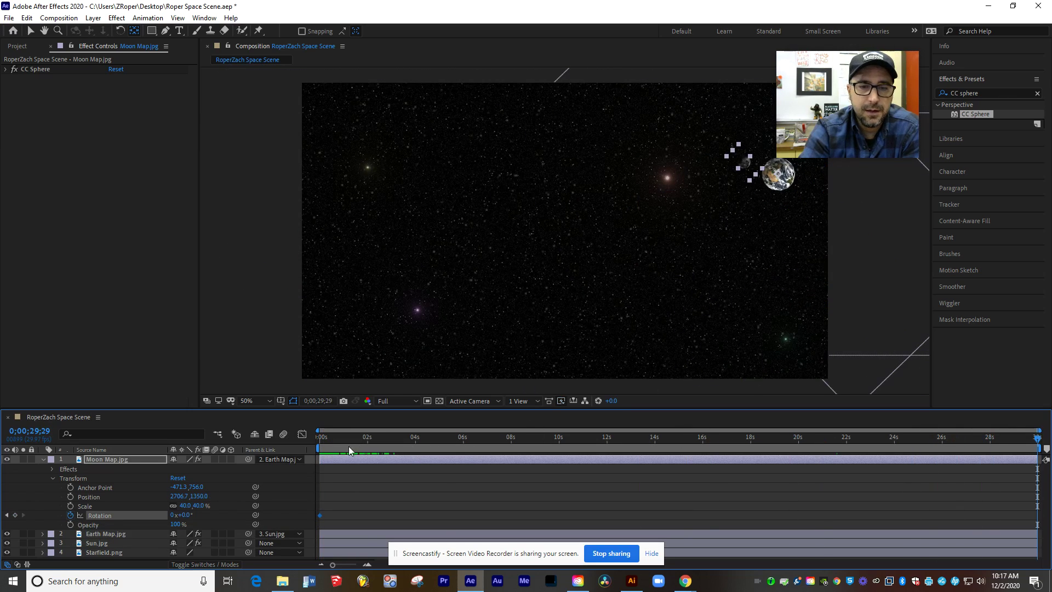
click(173, 515)
text(4)
key(Return)
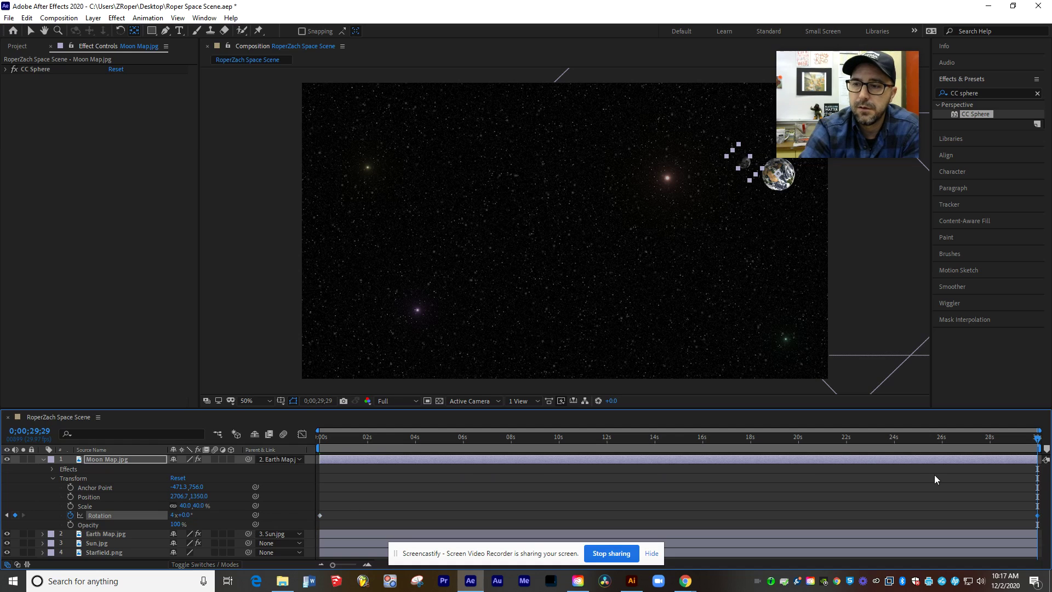
drag(1040, 440, 317, 548)
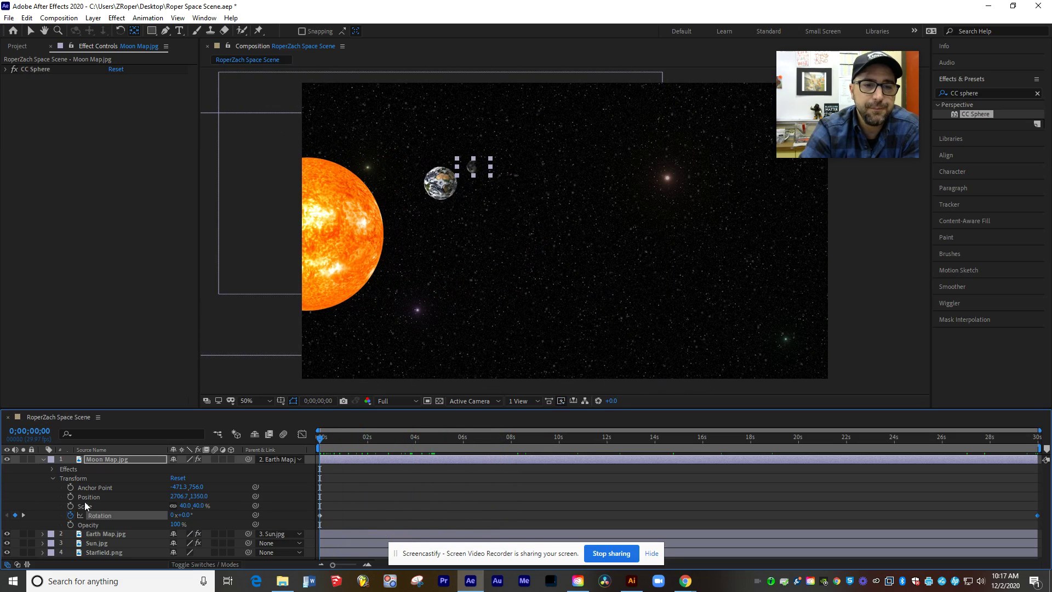
Step: Collapse the Moon Map layer and bring up the Project panel's imported files list
click(42, 460)
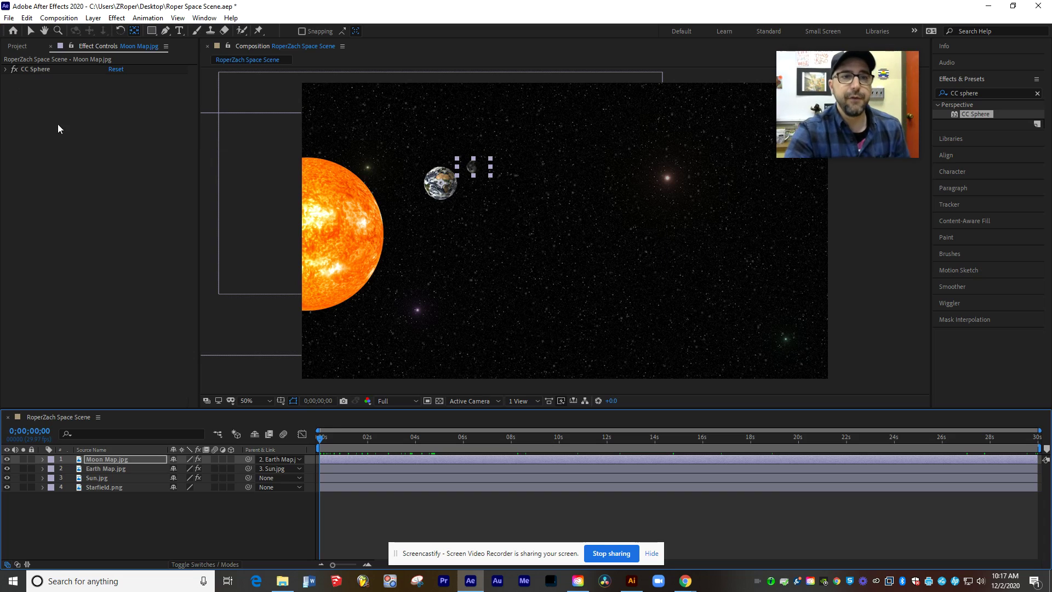
click(22, 47)
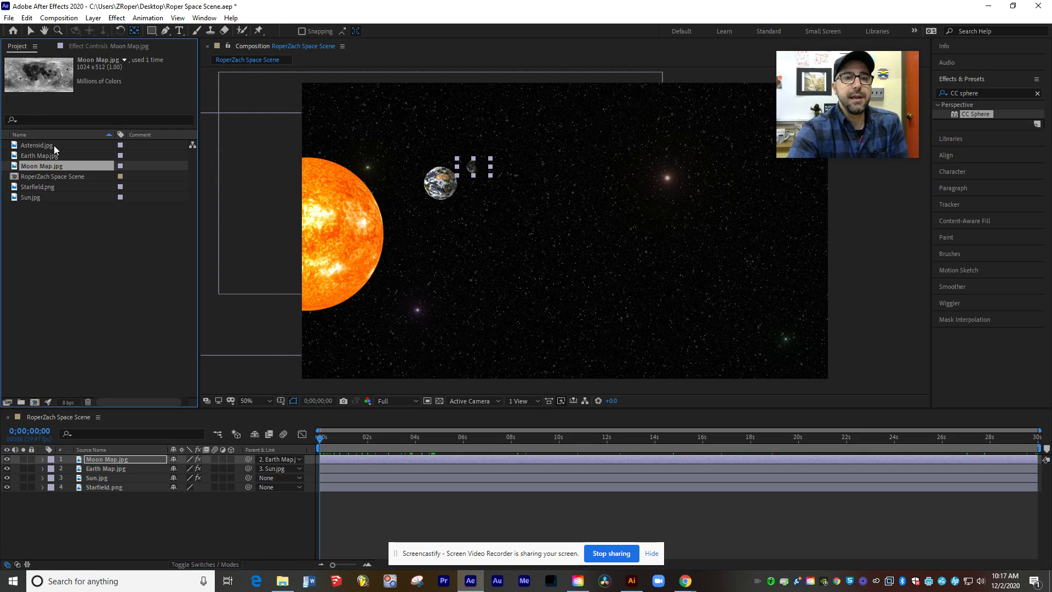